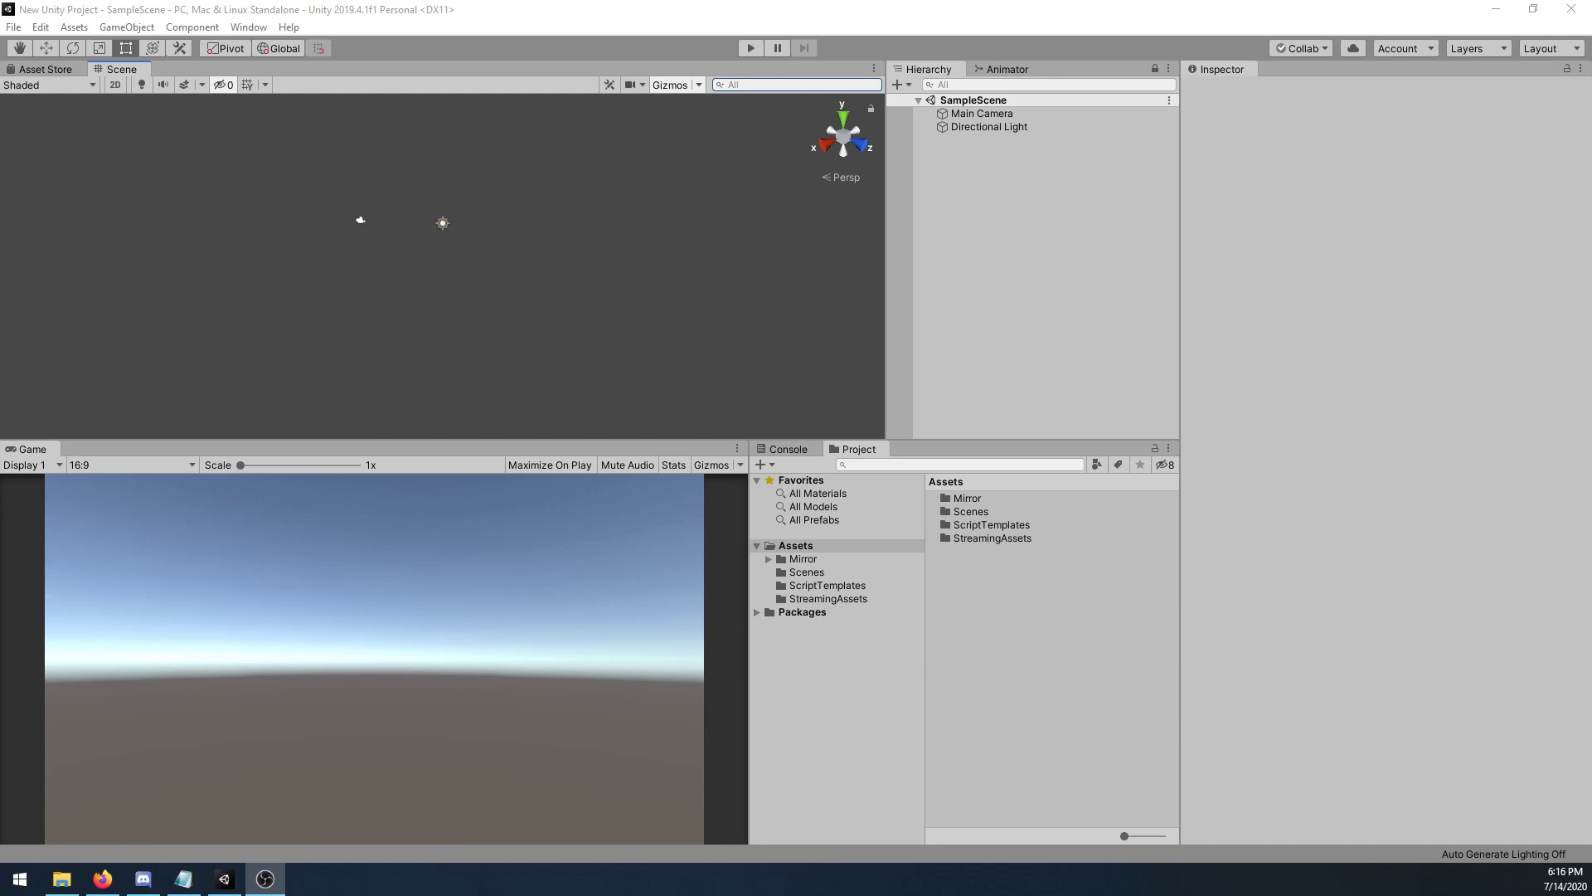
Show the free Mirror networking asset's page in the Asset Store view.
click(46, 69)
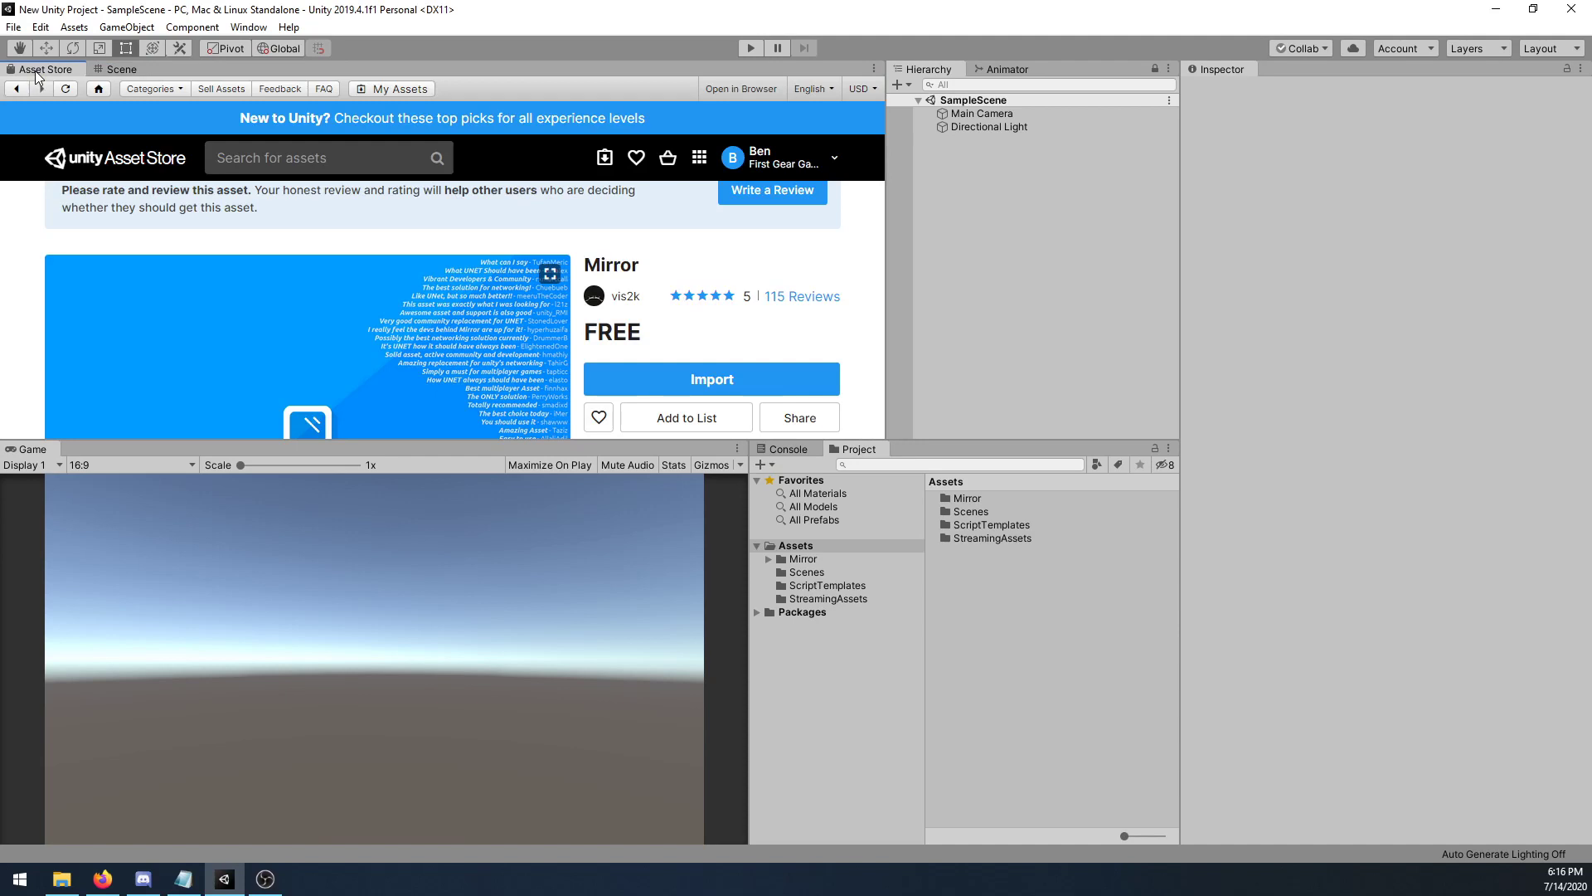
Search the Asset Store for 'Mirror' and open its asset detail page.
click(296, 159)
text(Mirror)
key(Return)
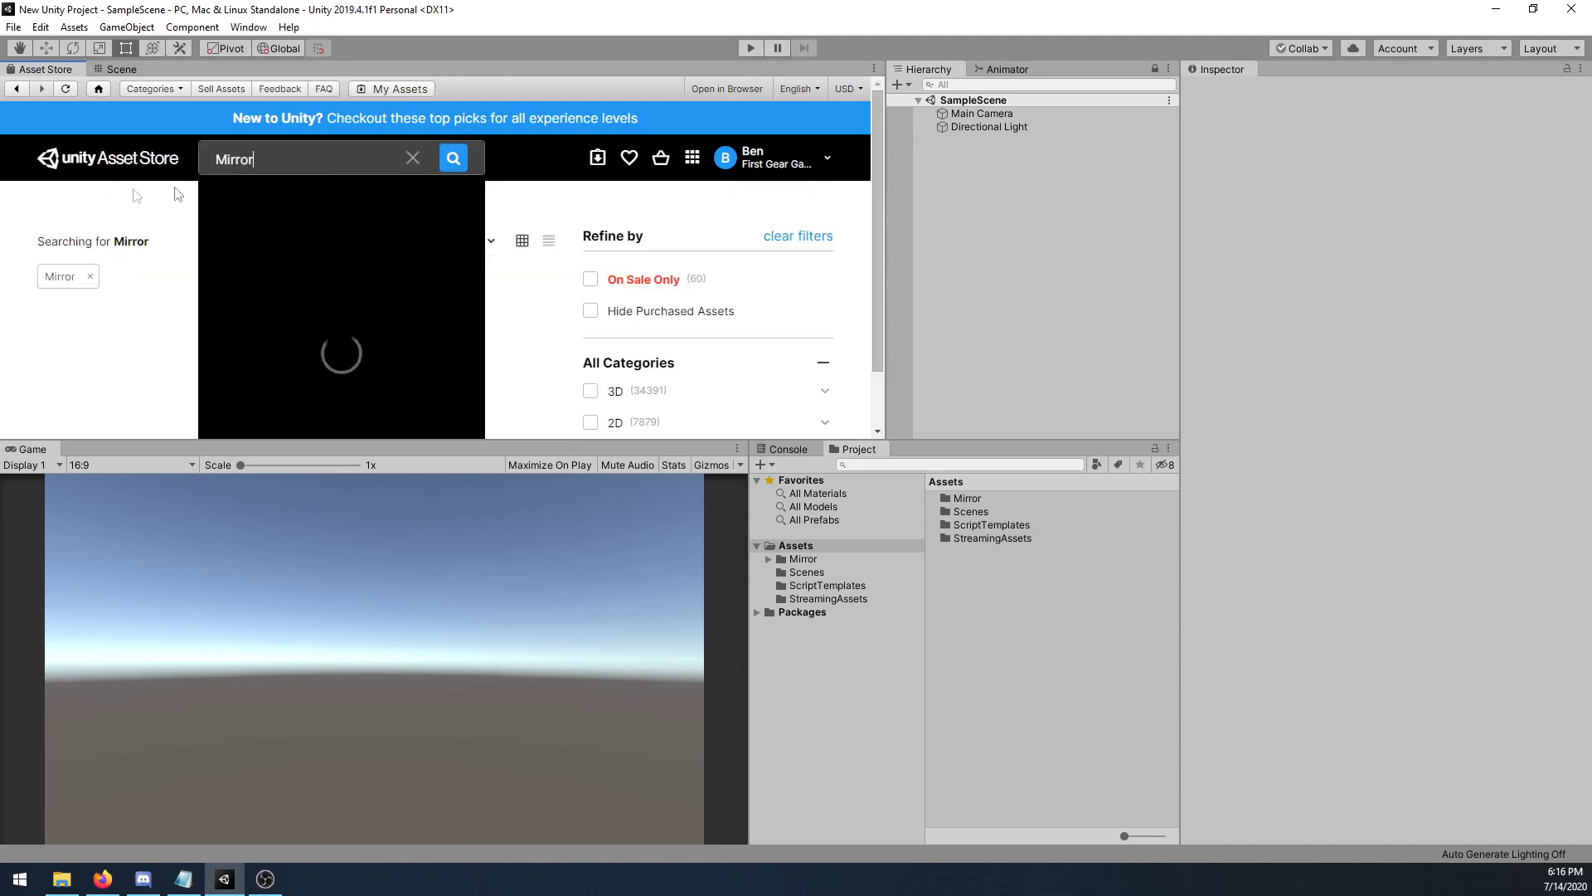
scroll(99, 320, down, 4)
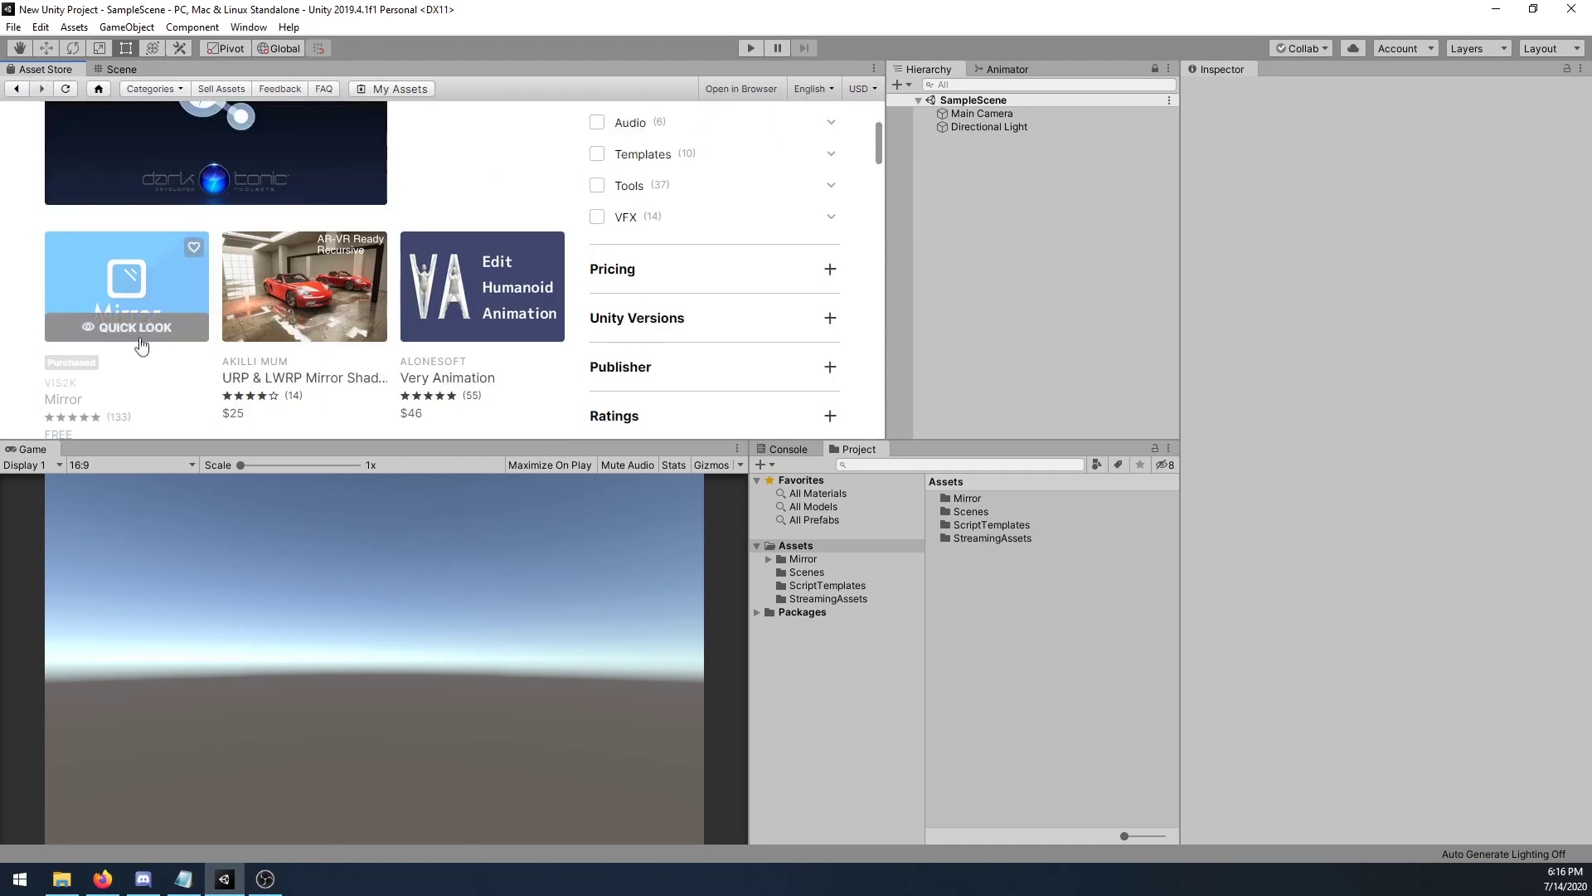
click(173, 306)
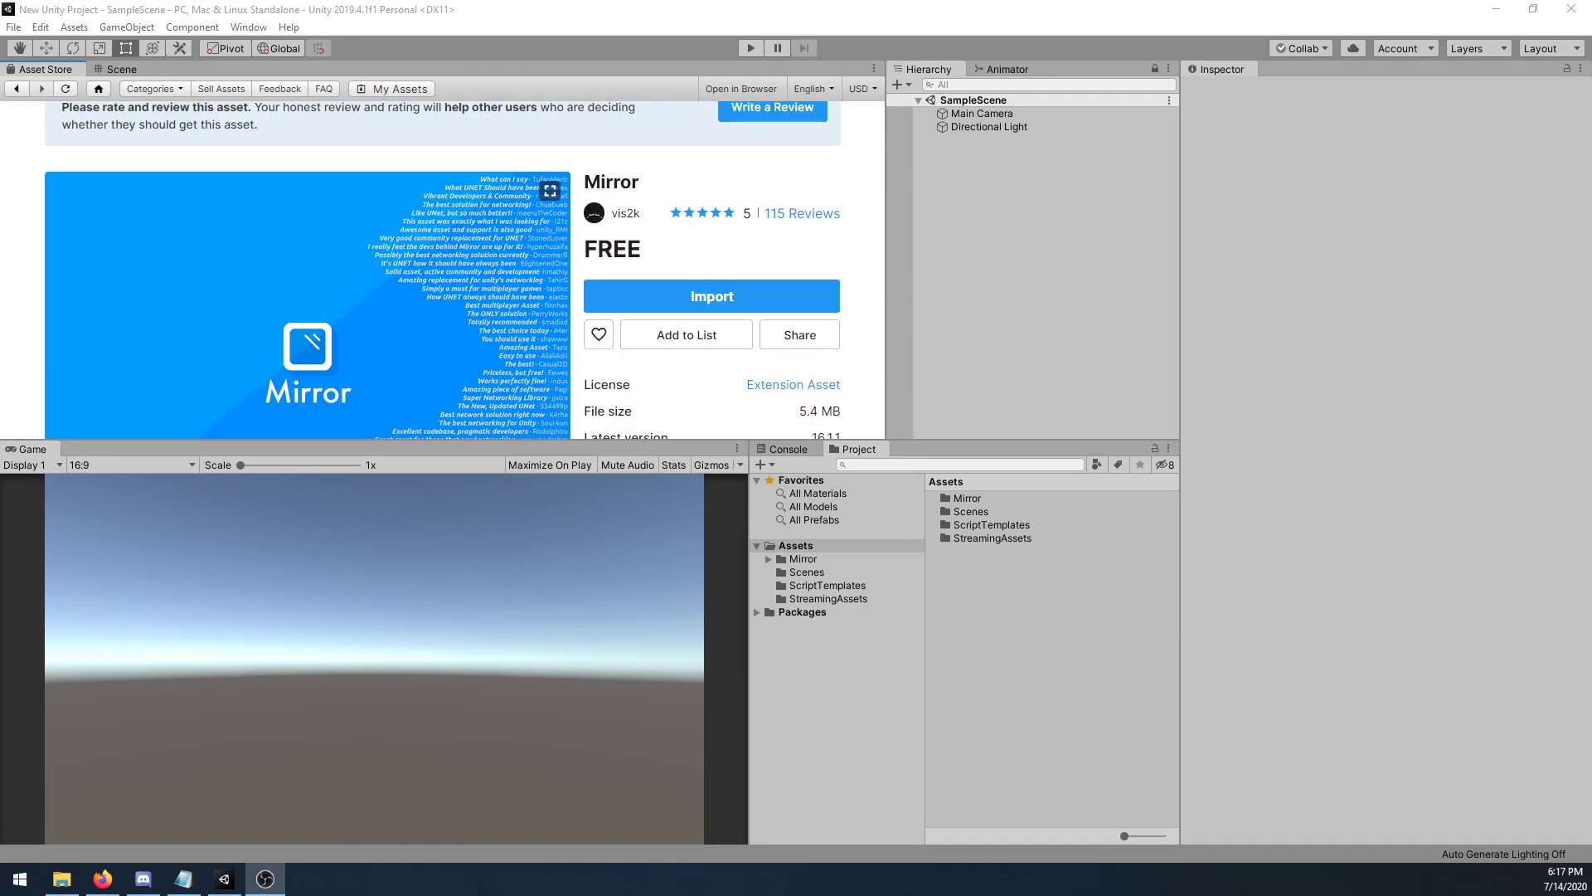
Import Mirror into the project and open Assets/Mirror/Readme.
click(630, 297)
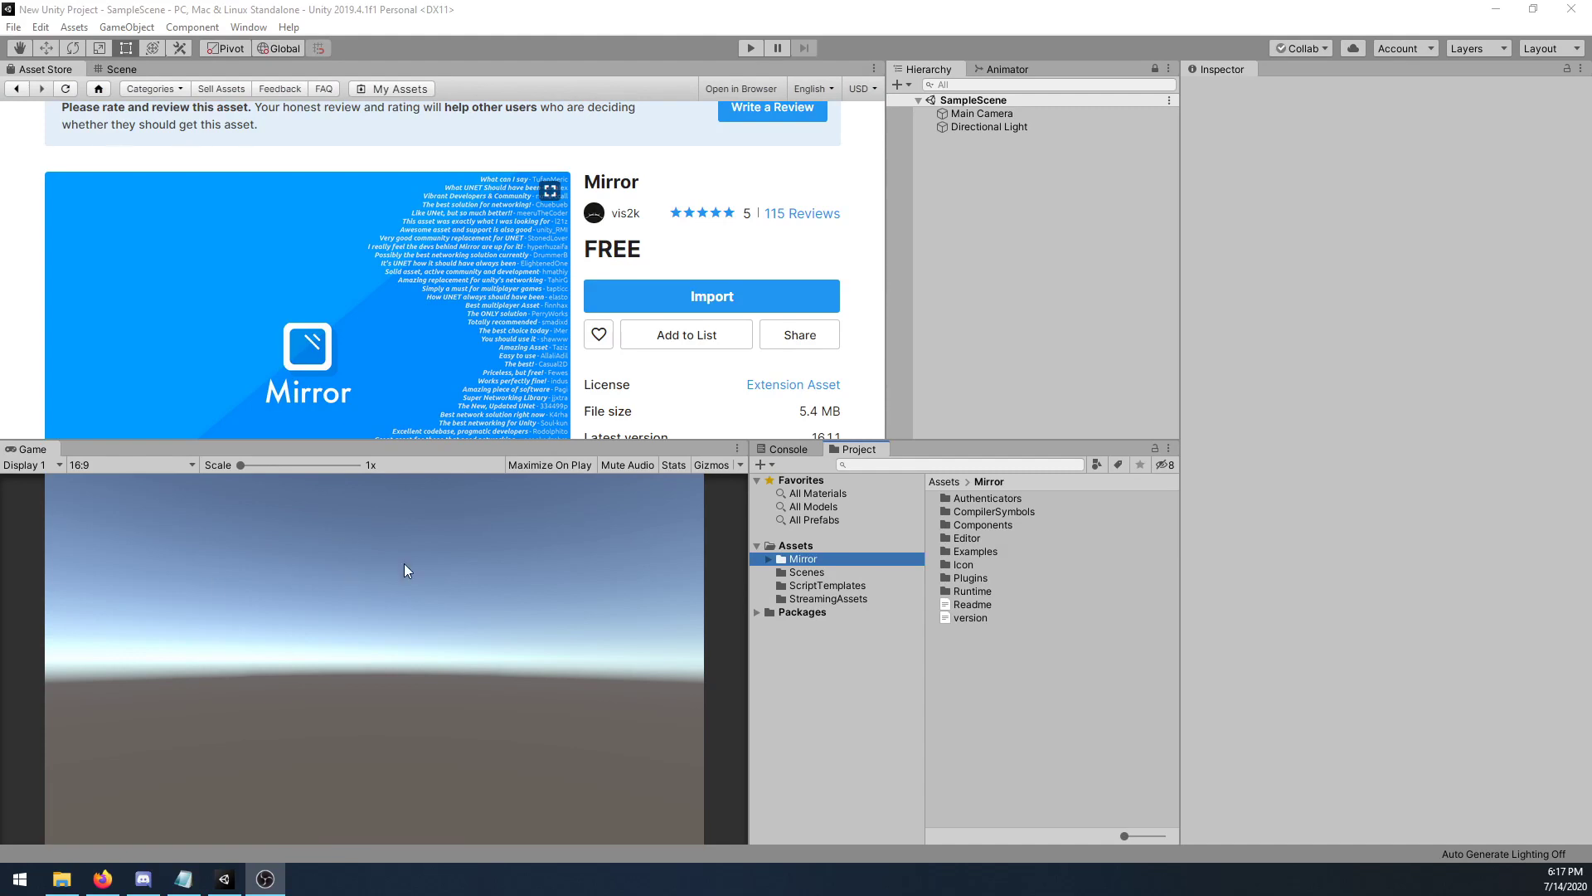
double_click(959, 606)
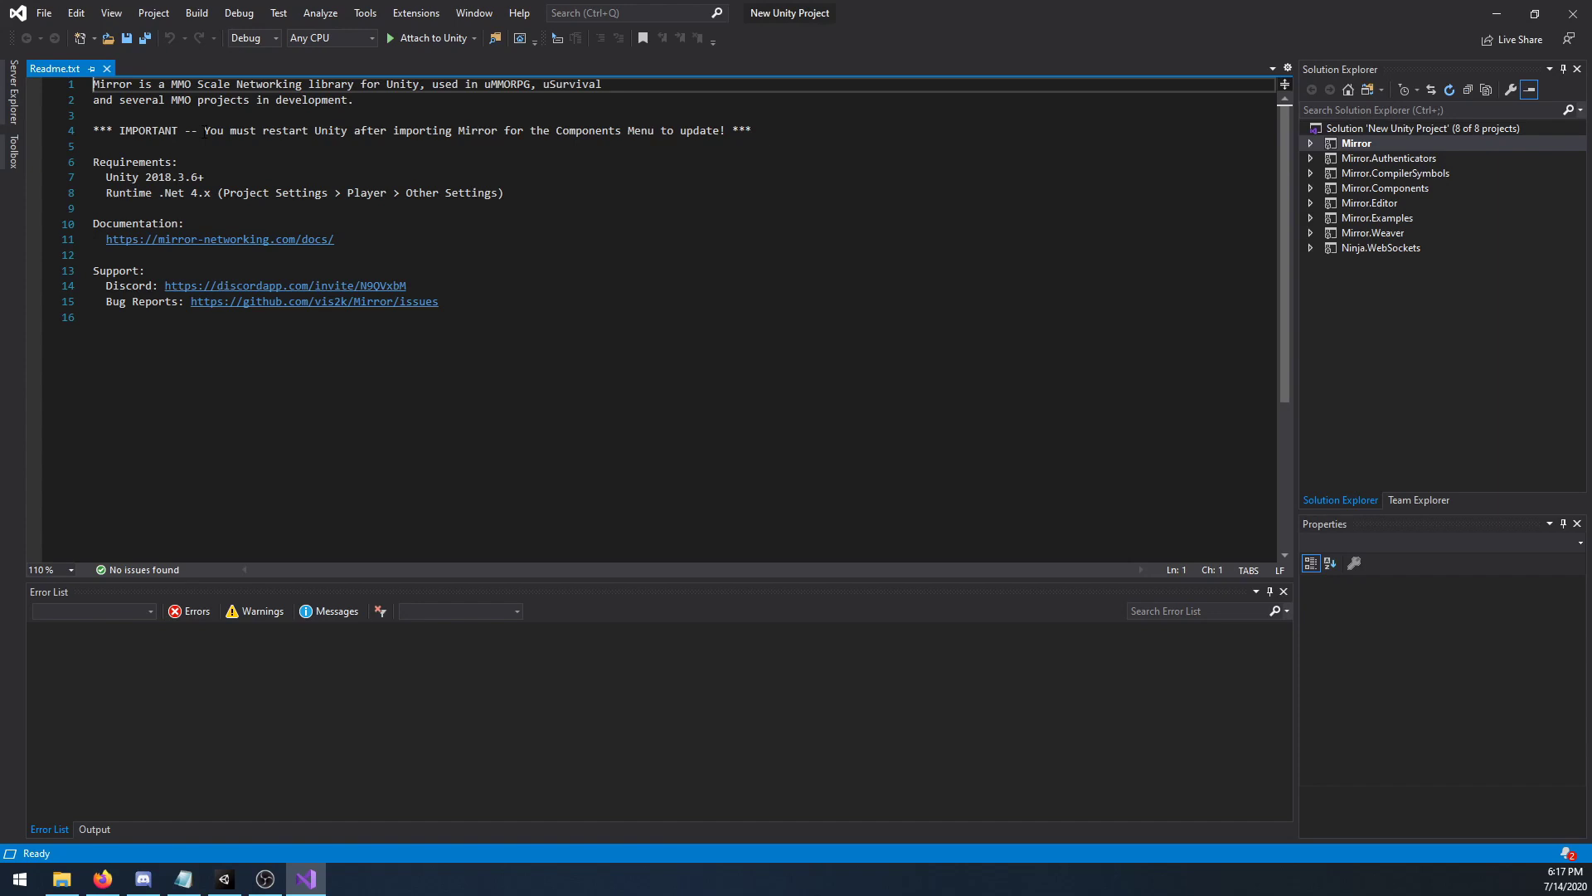
Highlight the Readme's restart-Unity warning and Runtime .Net 4.x requirement, then return to Unity.
drag(204, 131, 502, 132)
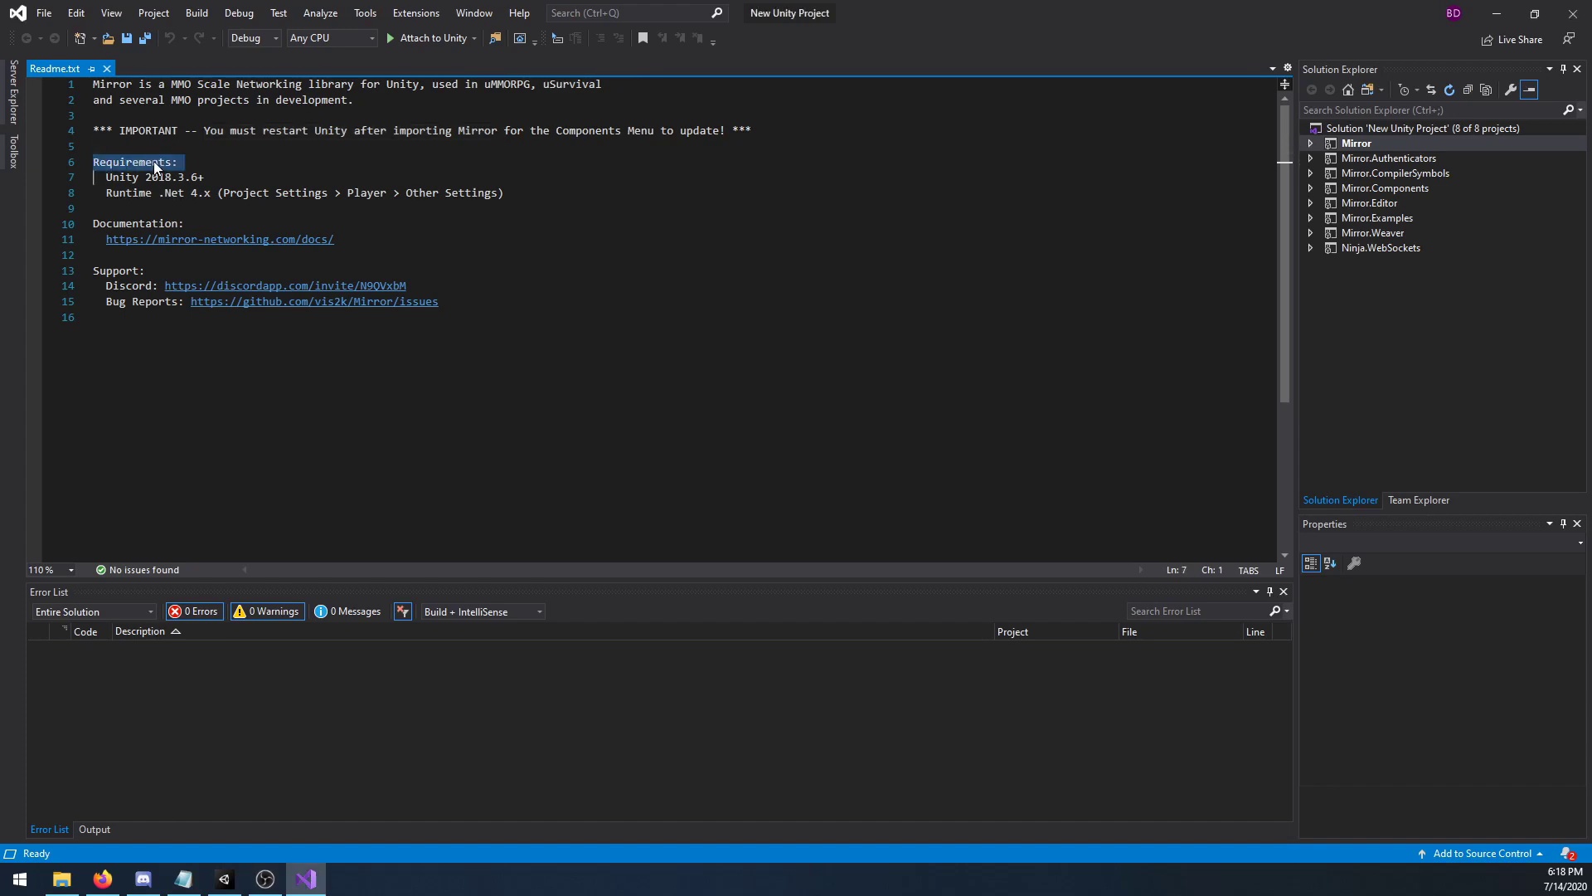
click(164, 192)
drag(106, 193, 376, 192)
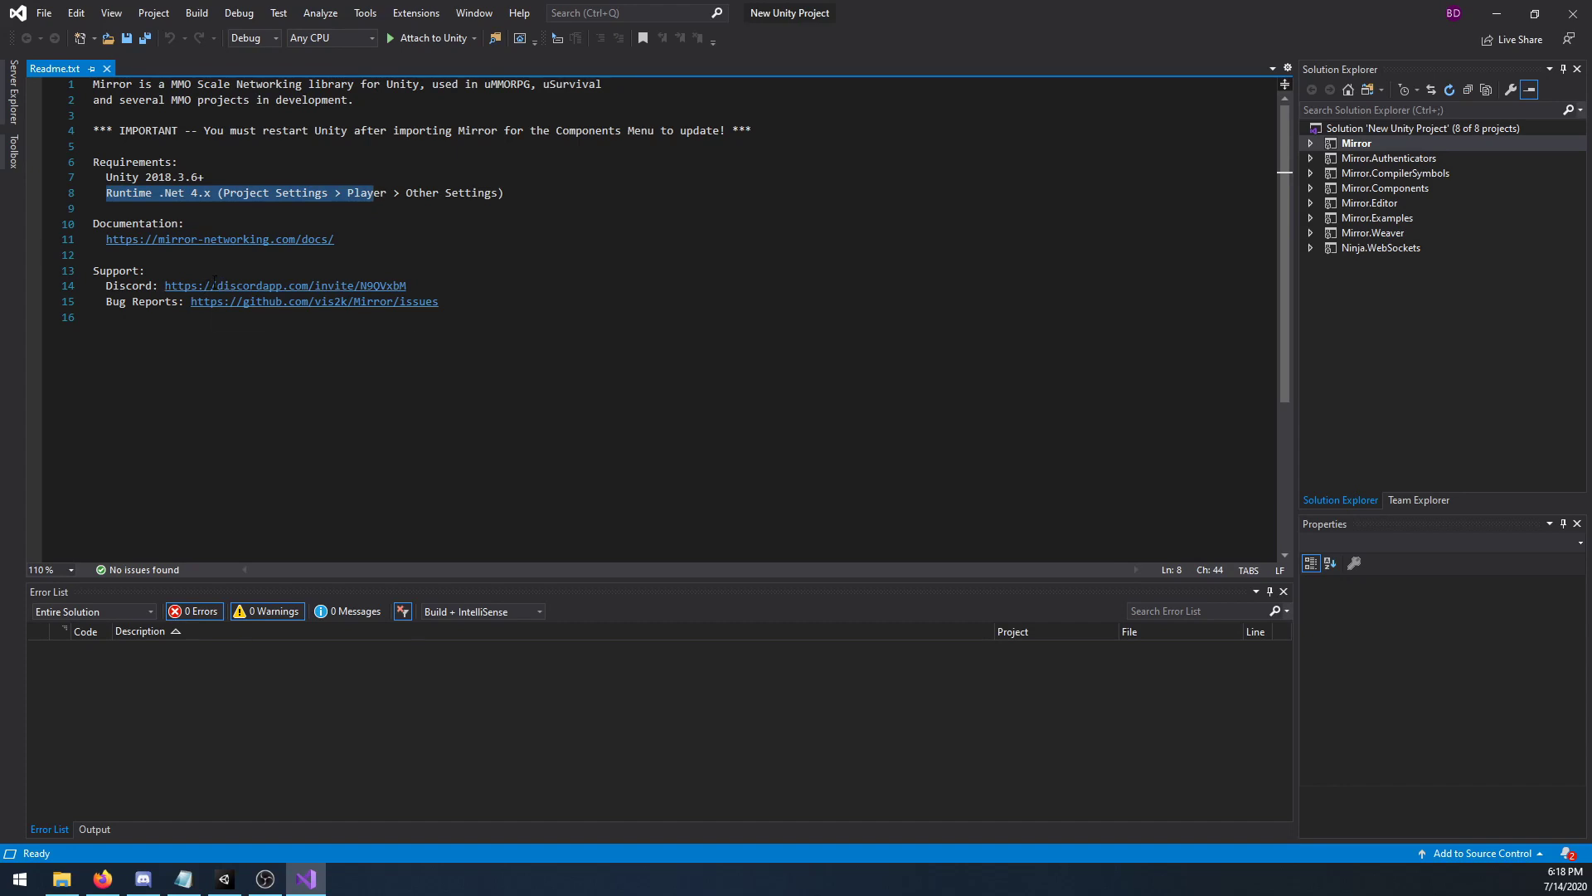
click(104, 194)
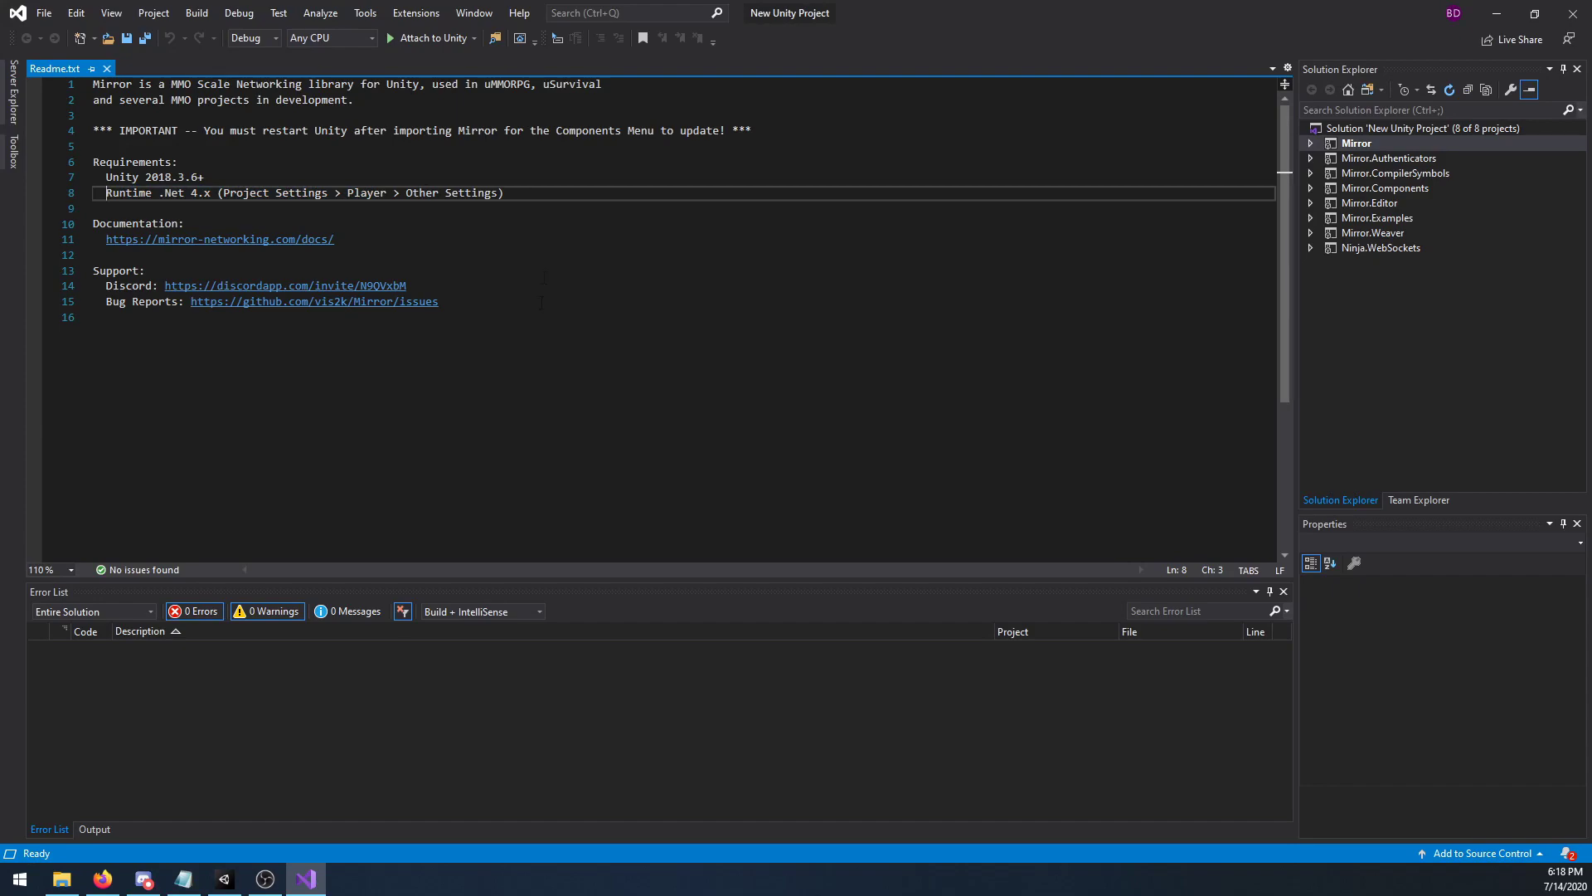
click(224, 881)
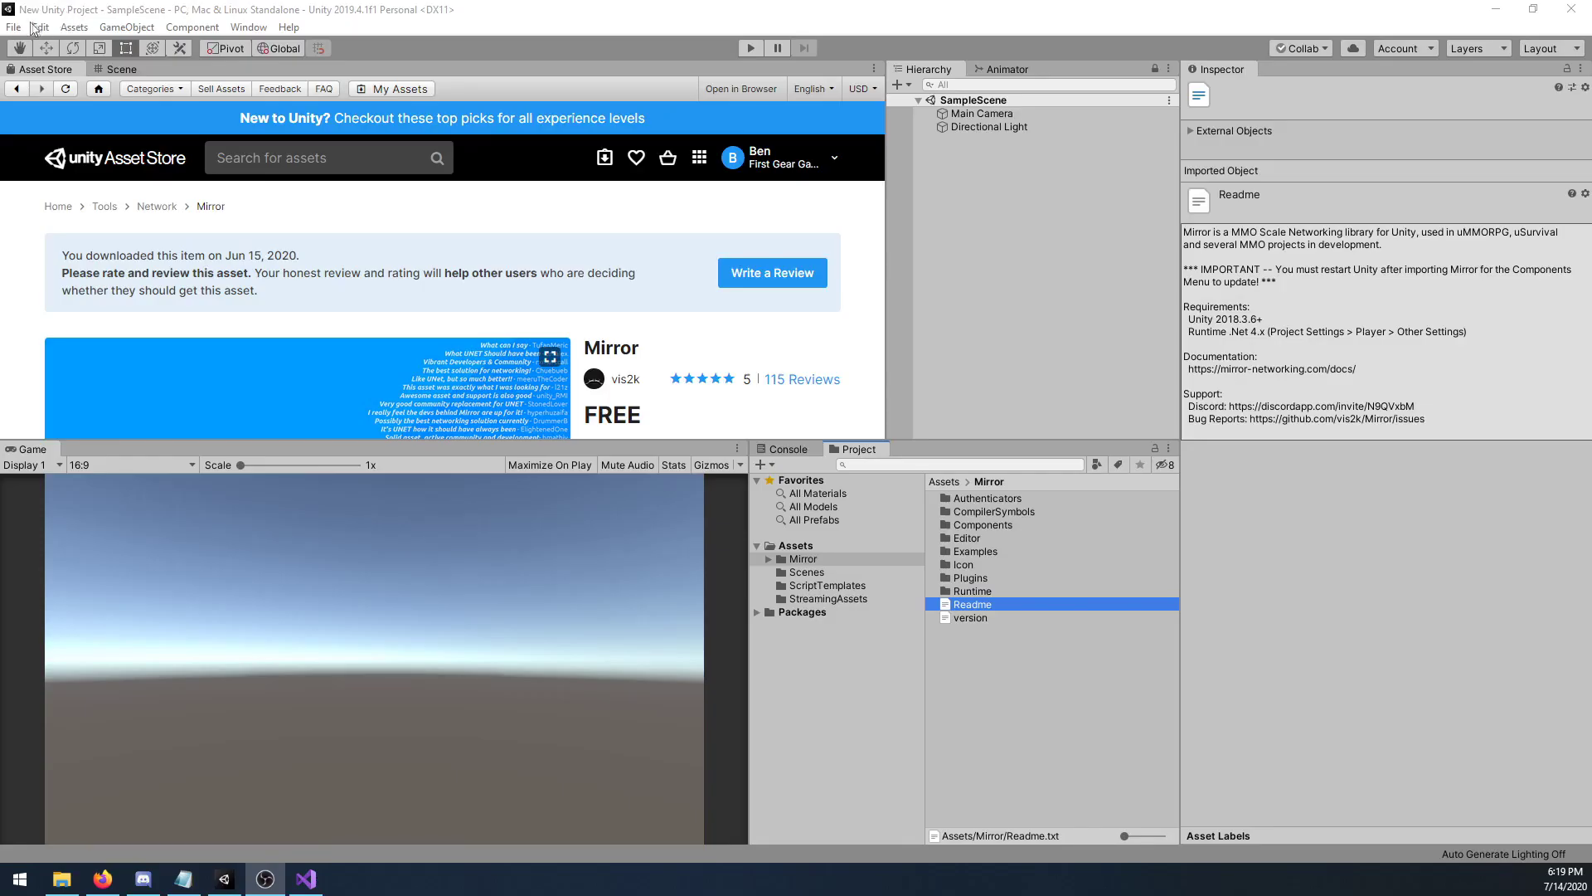
Set the Player's Api Compatibility Level to .NET 4.x under Other Settings, then close Project Settings.
click(14, 26)
click(48, 195)
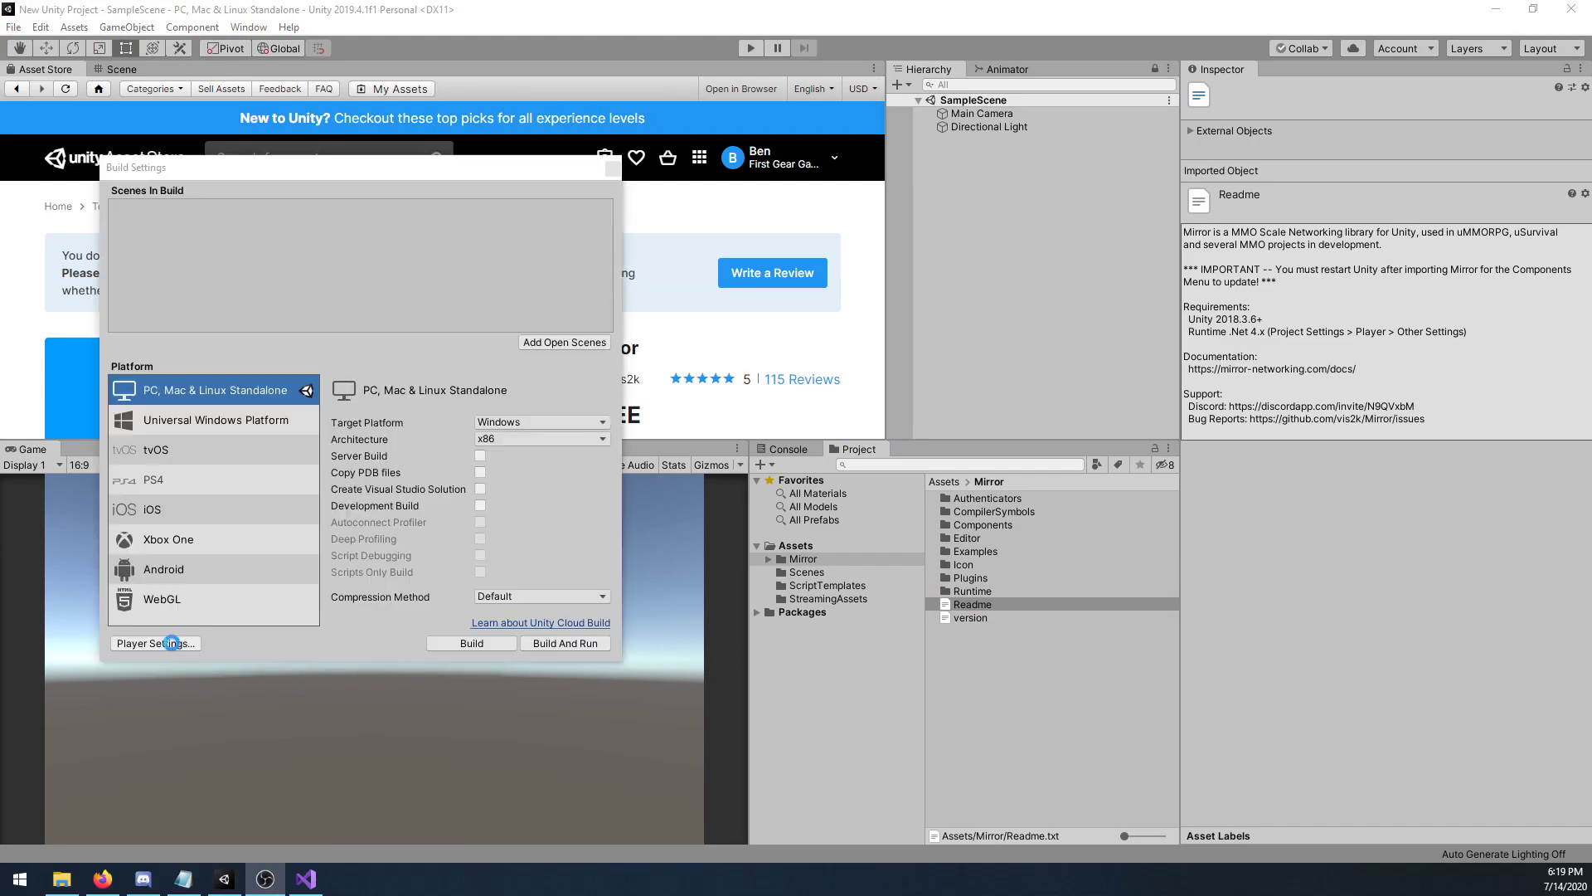
click(171, 644)
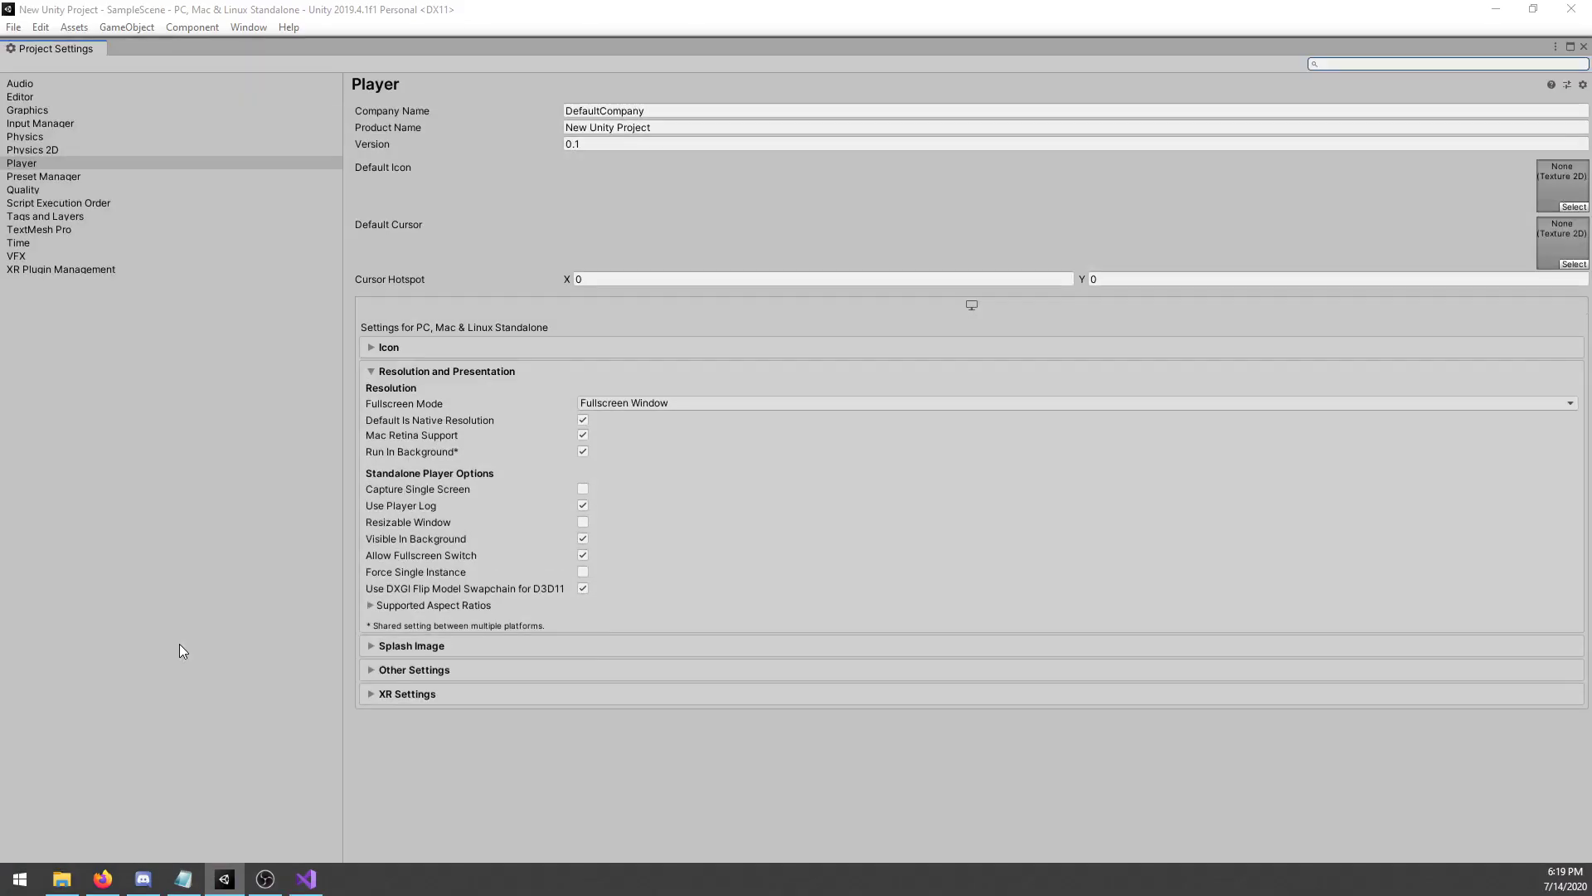
click(369, 672)
scroll(431, 626, down, 5)
scroll(433, 625, down, 1)
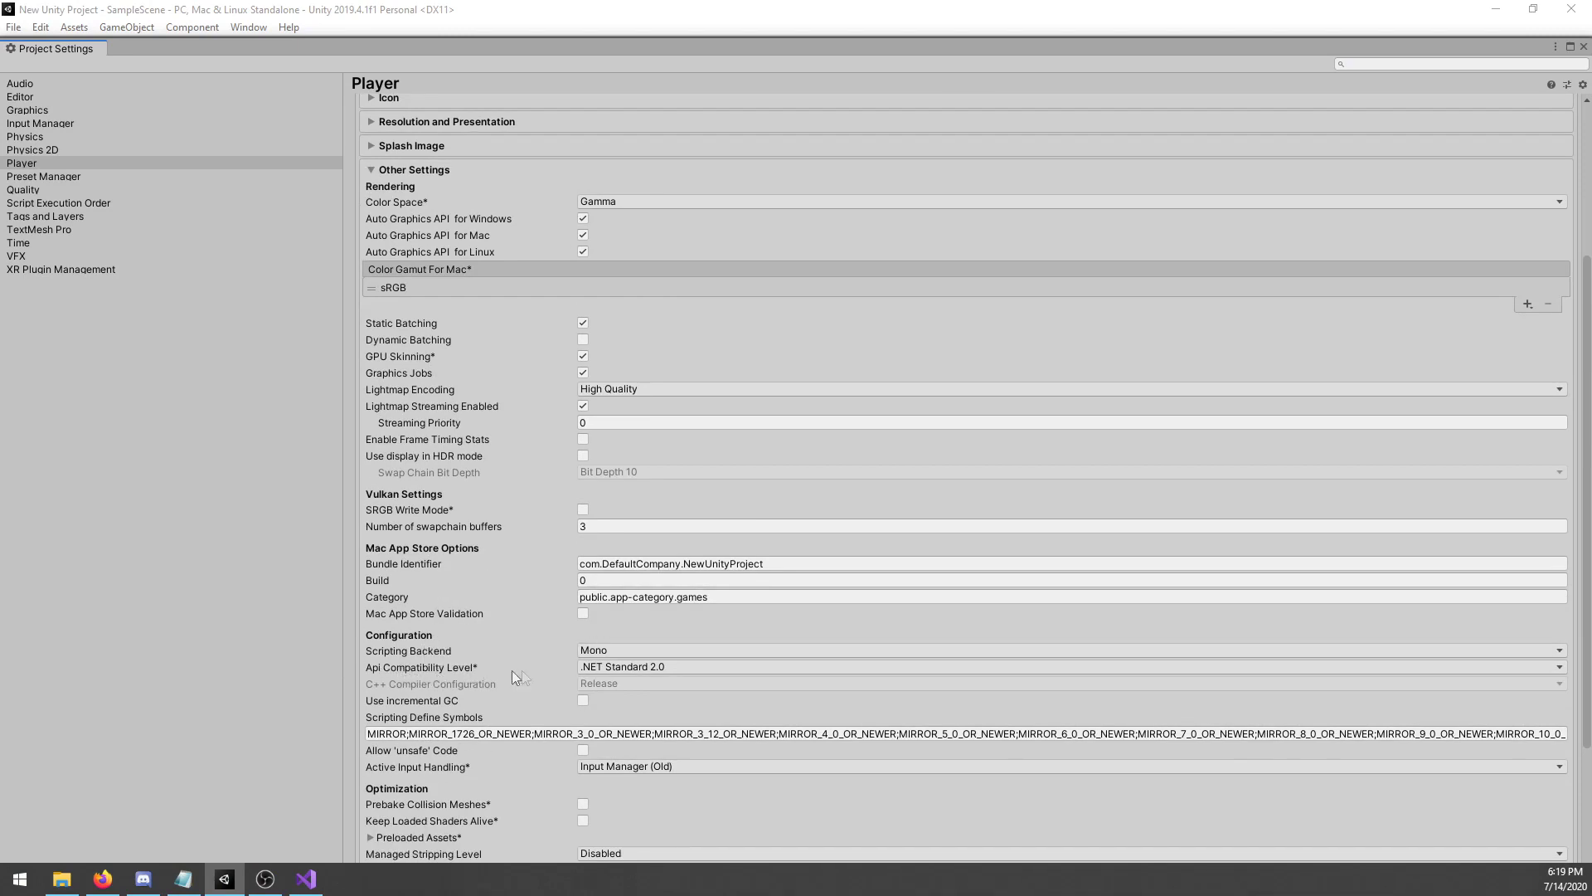
click(612, 669)
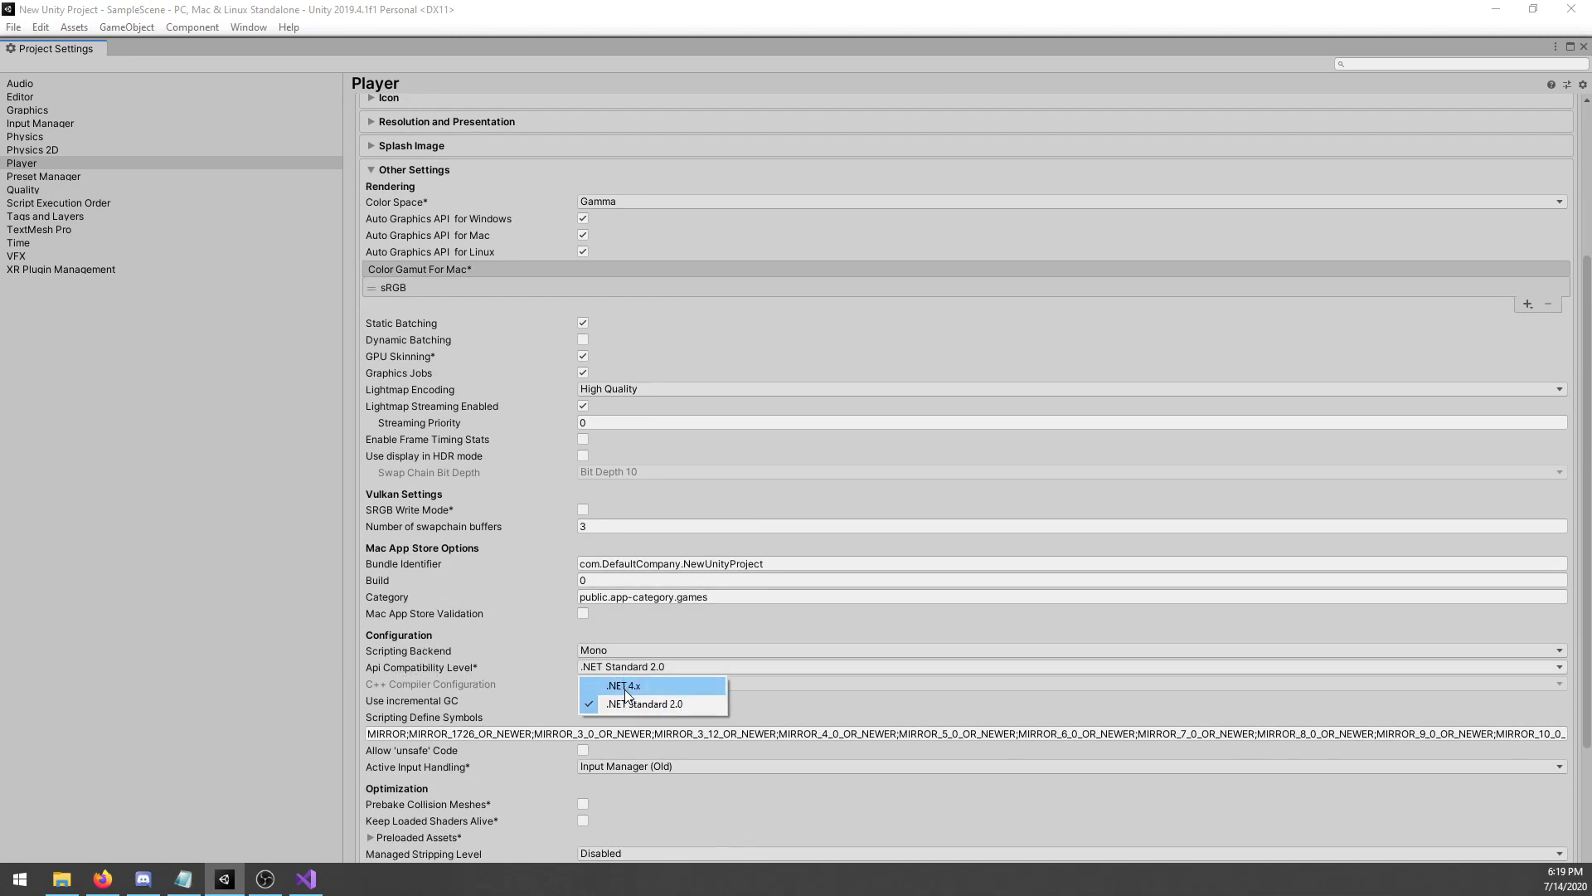
click(624, 687)
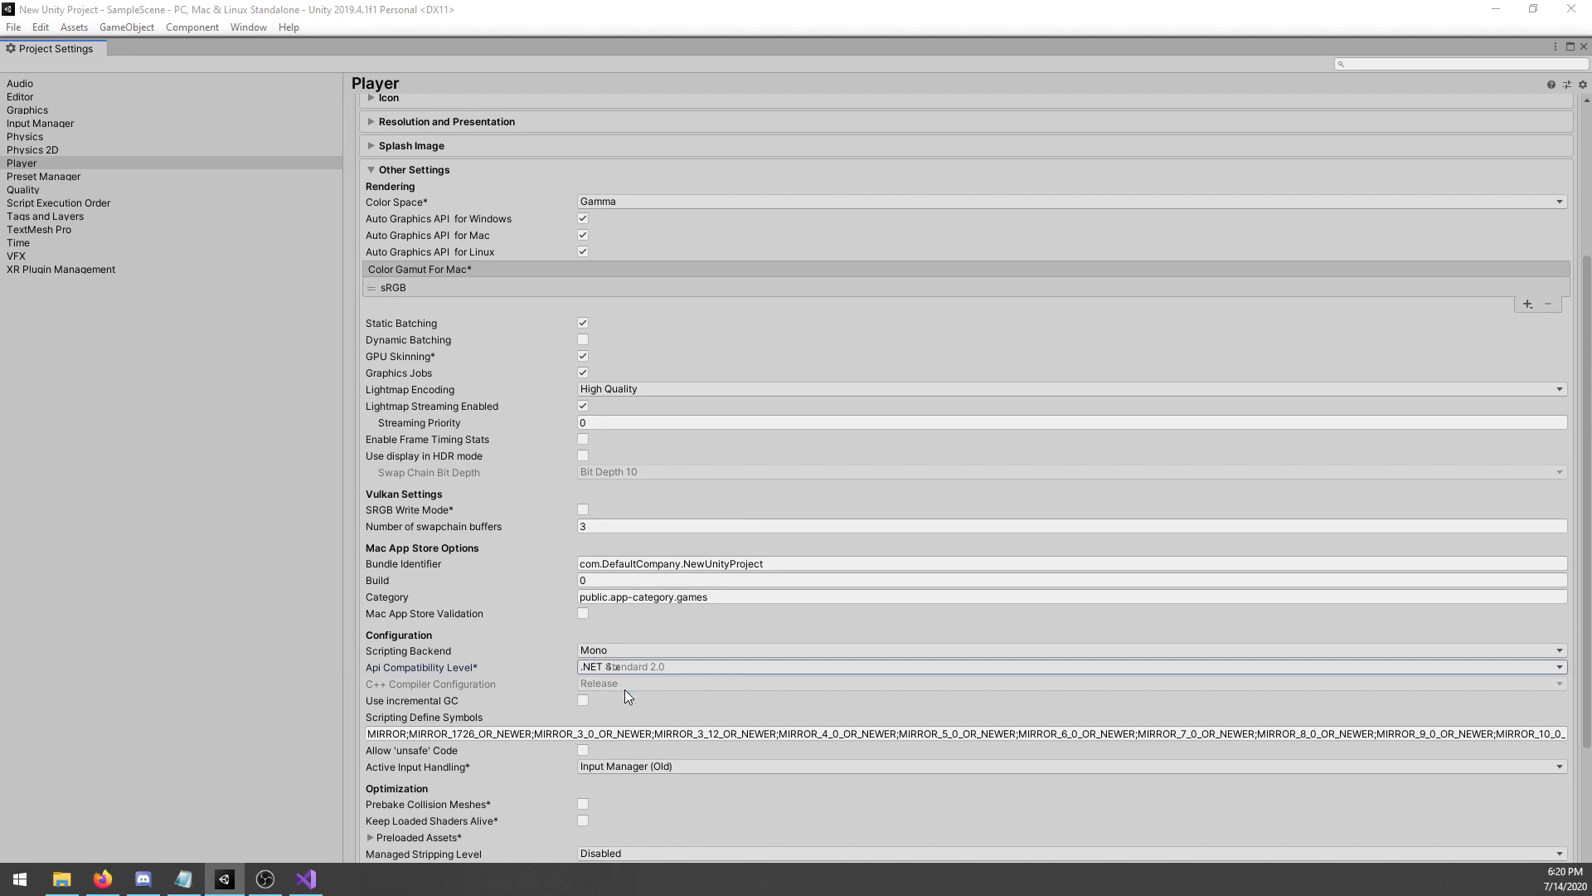
click(1583, 47)
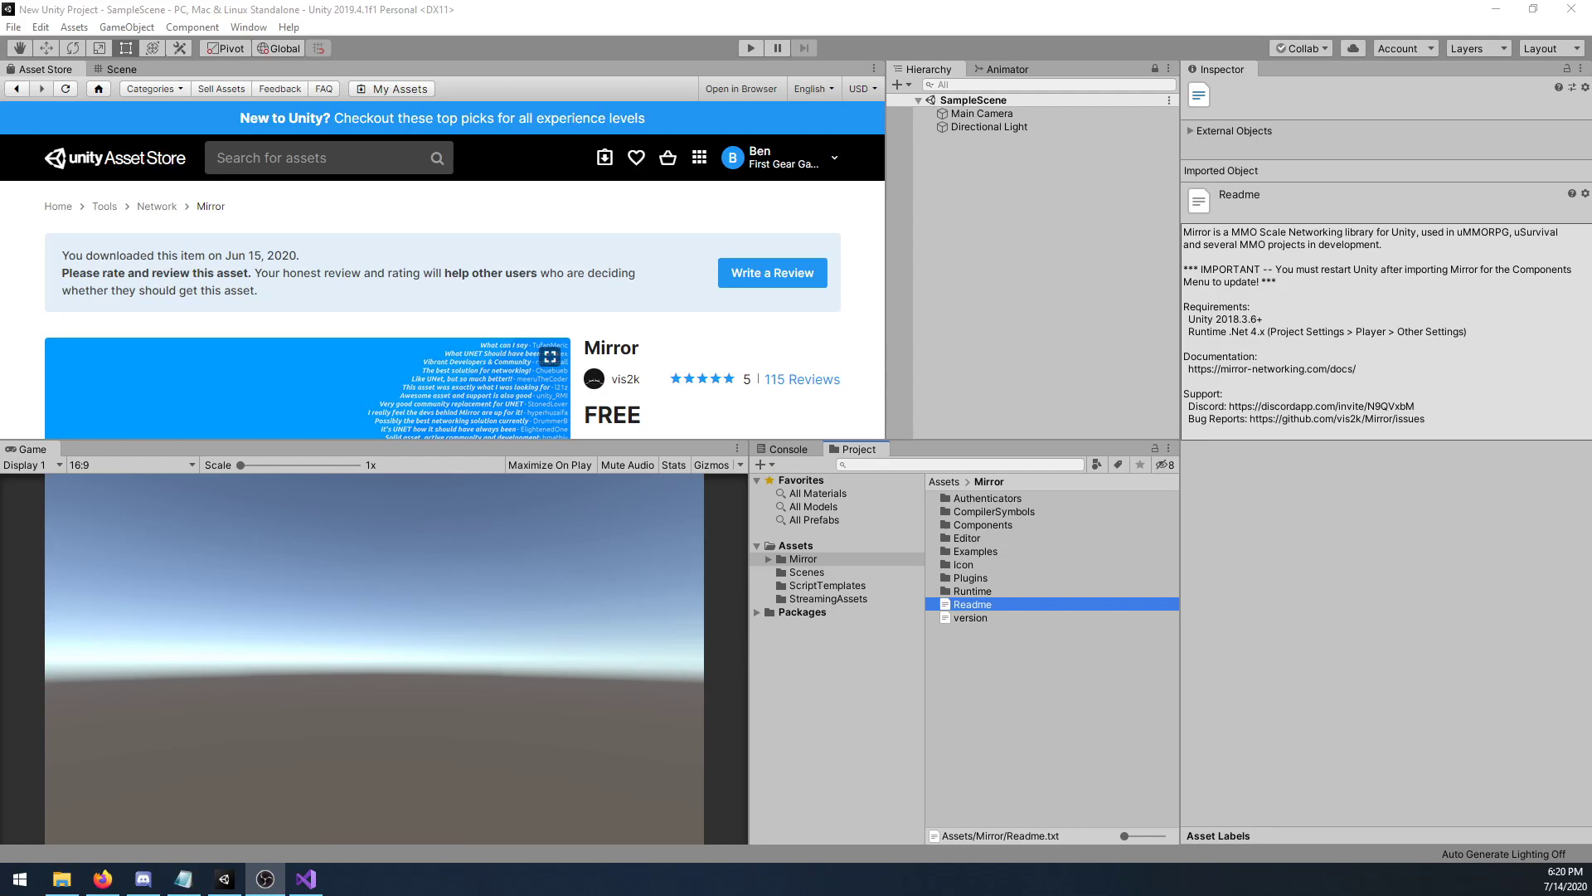
Bring up the Hierarchy's object creation menu.
right_click(1031, 212)
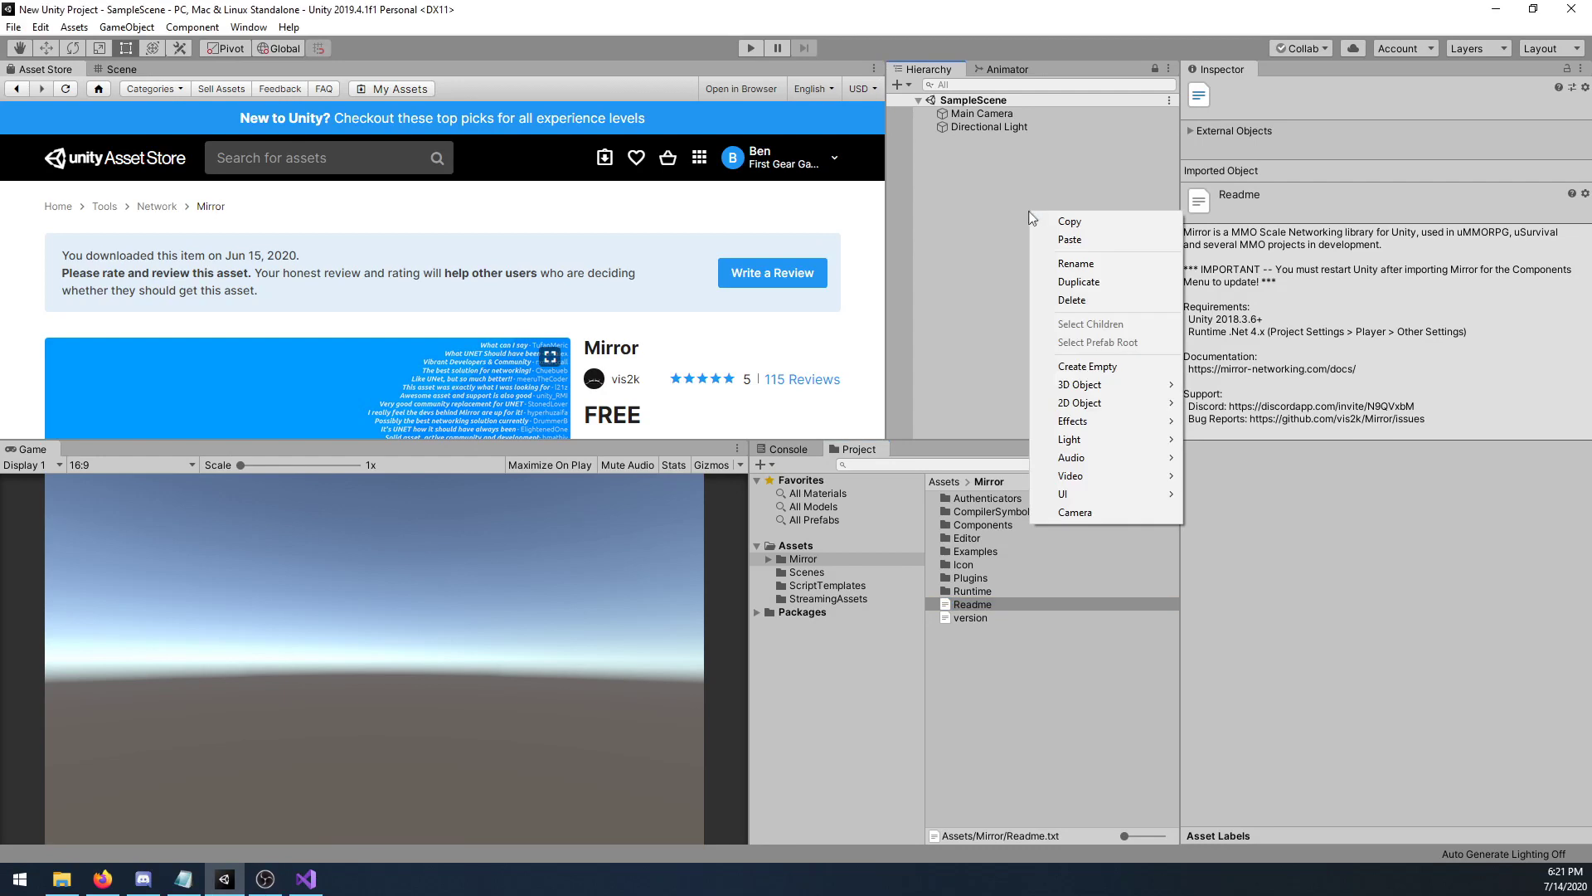
Create an empty GameObject named 'NetworkManager'.
click(1081, 366)
text(Net)
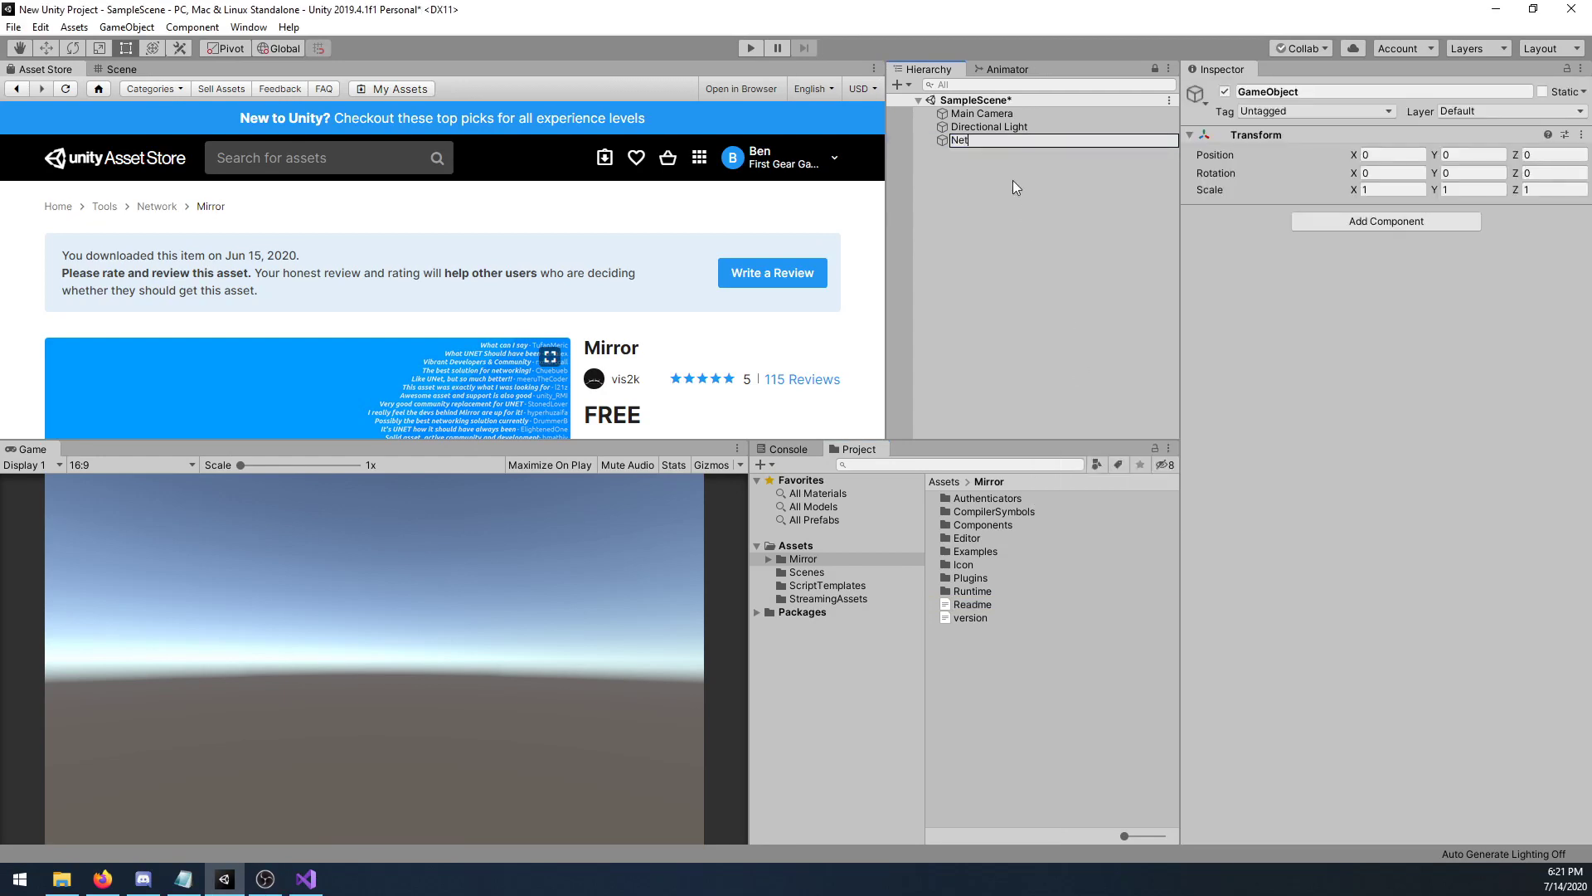
text(workManager)
key(Return)
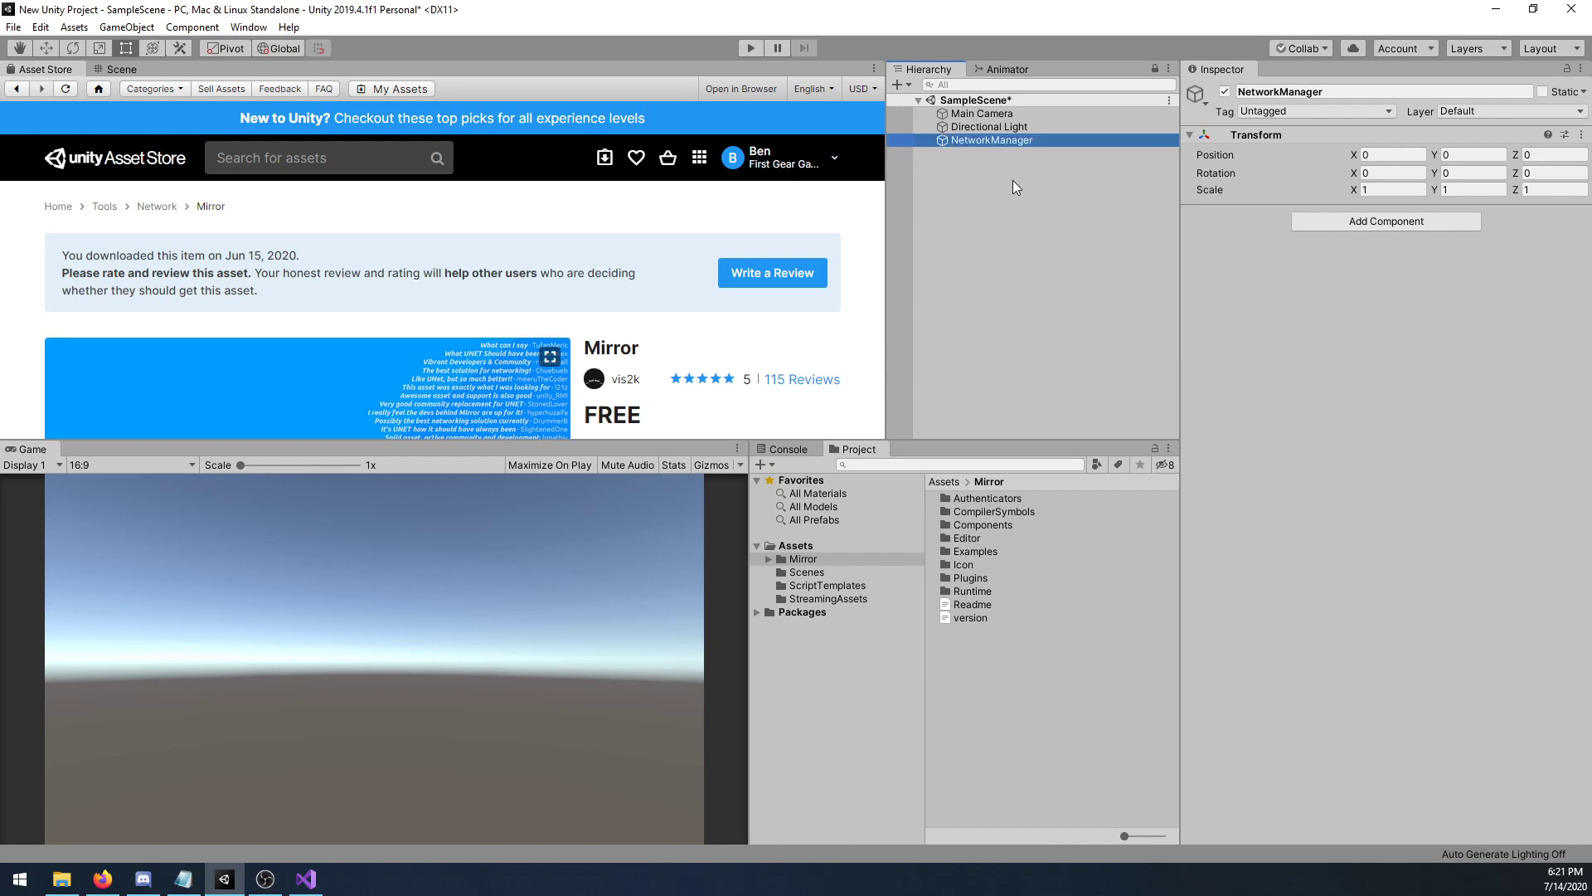
Add NetworkManager and NetworkManagerHUD components to the NetworkManager object.
click(1410, 219)
text(netwo)
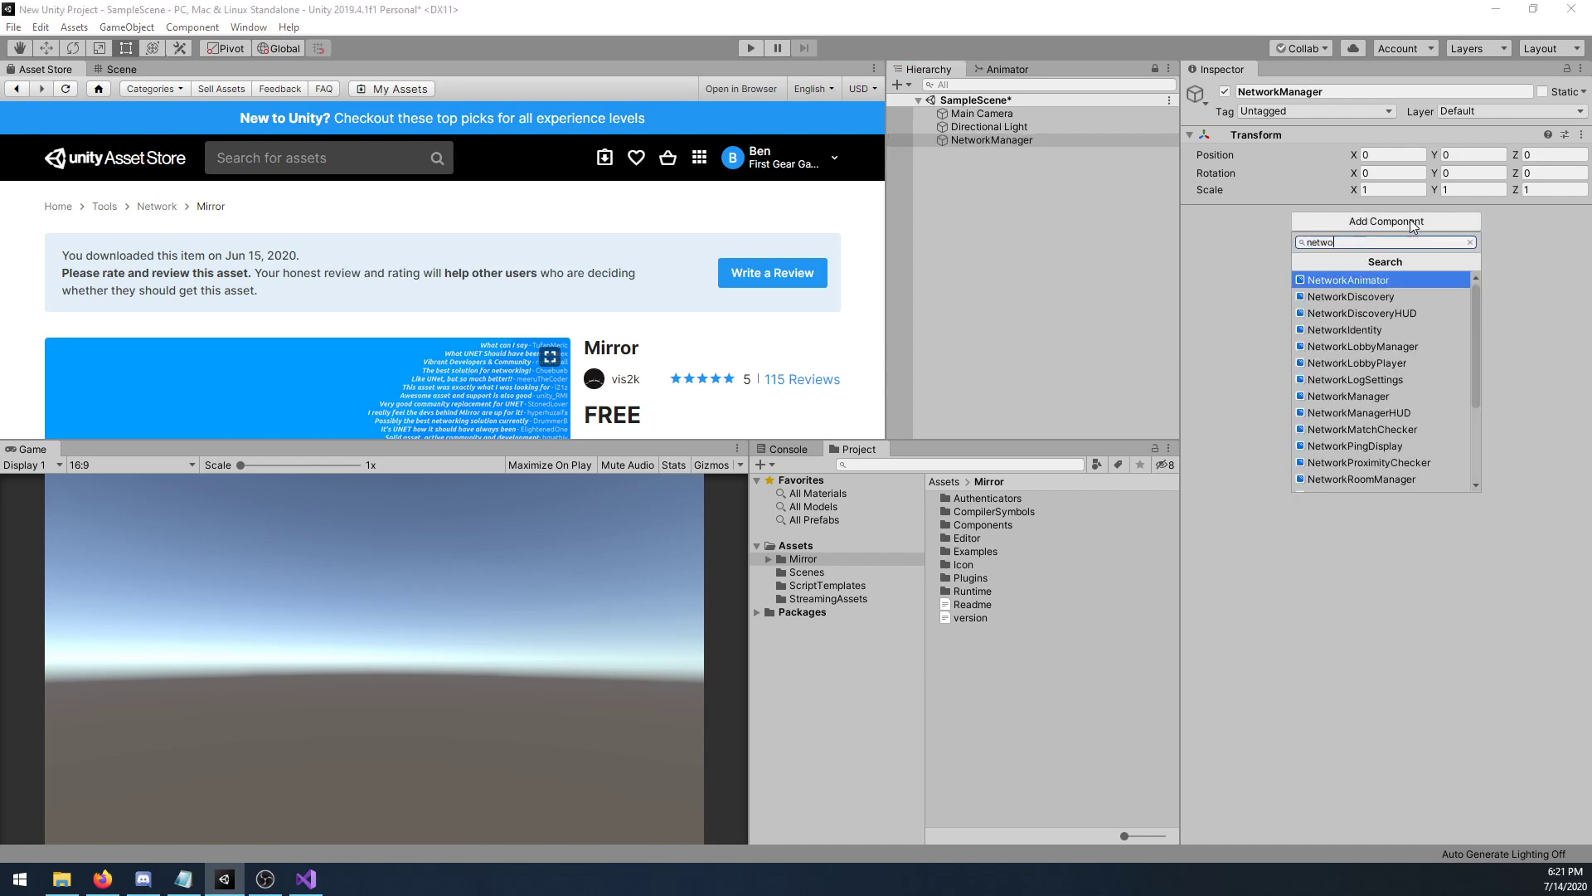
text(rkmanager)
key(Return)
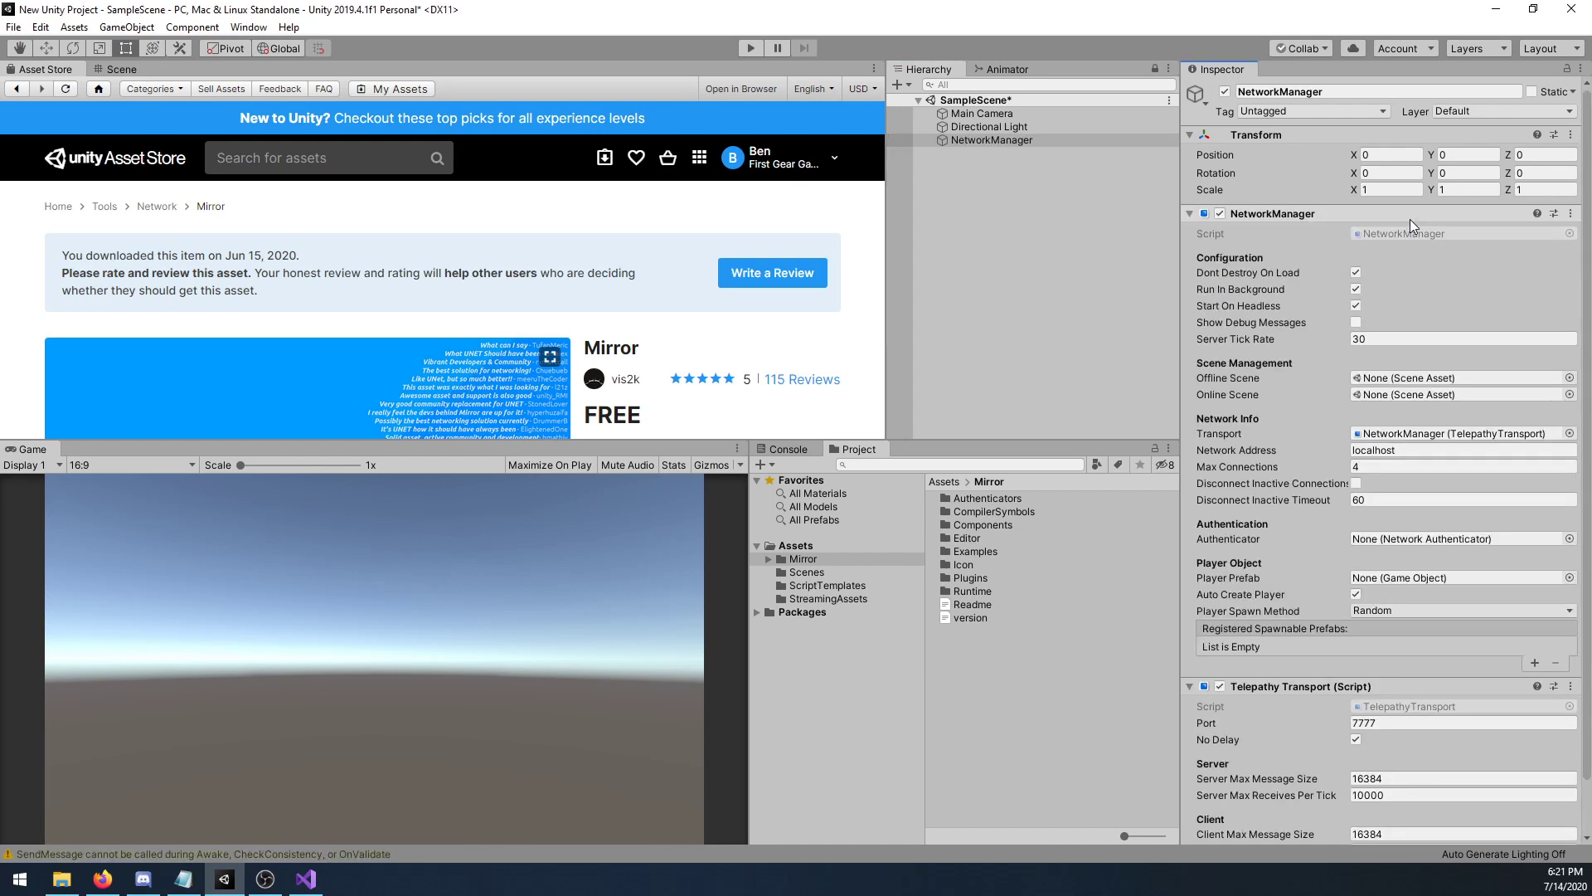
scroll(1377, 663, down, 2)
click(1347, 824)
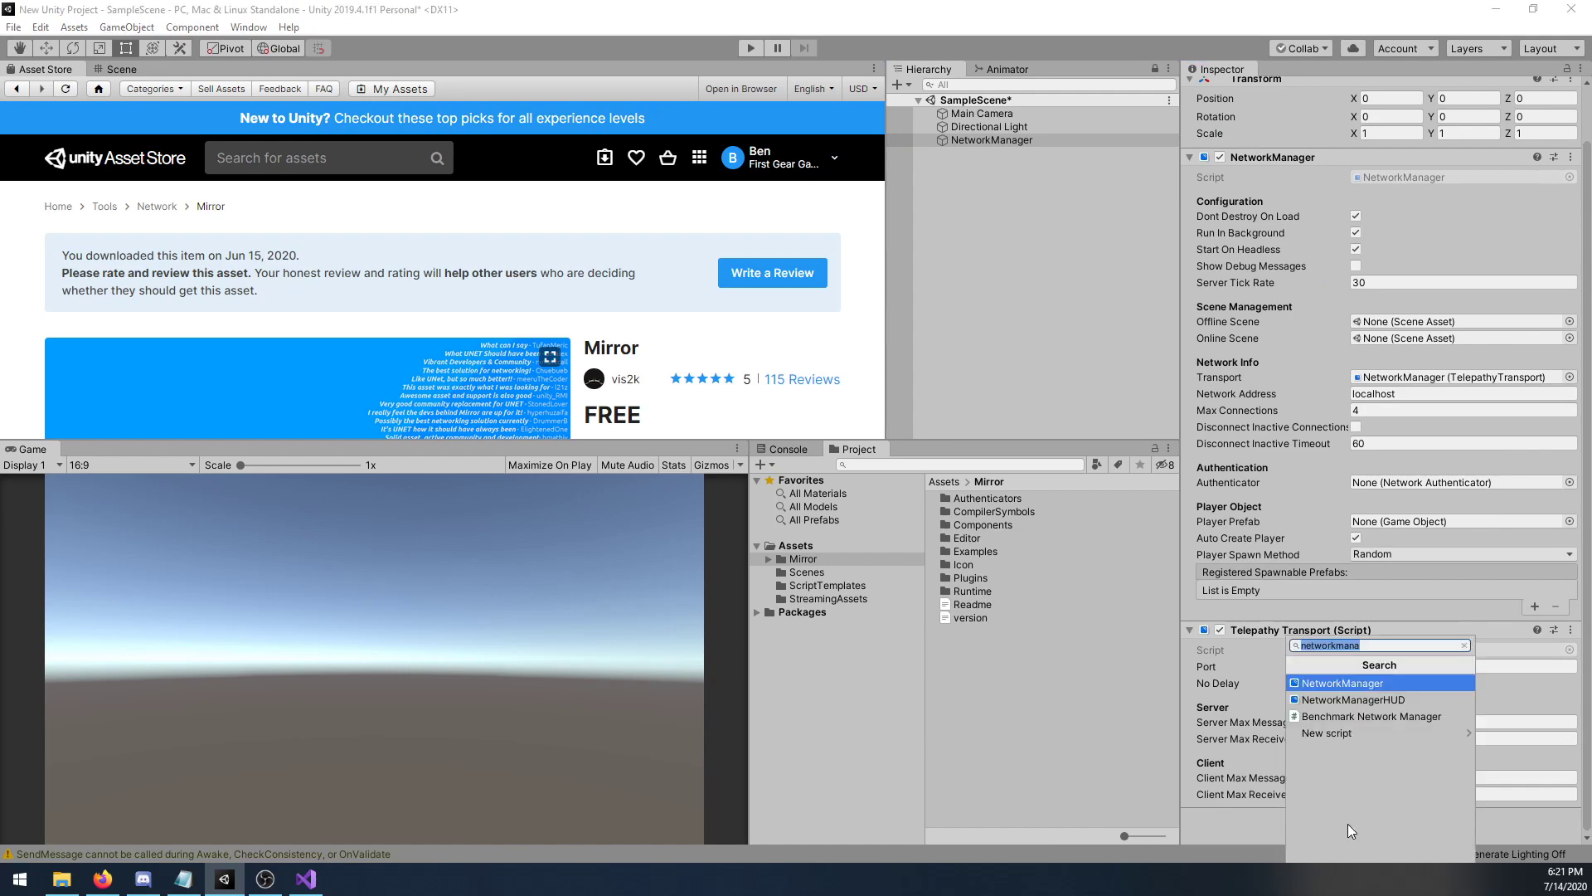
click(1360, 700)
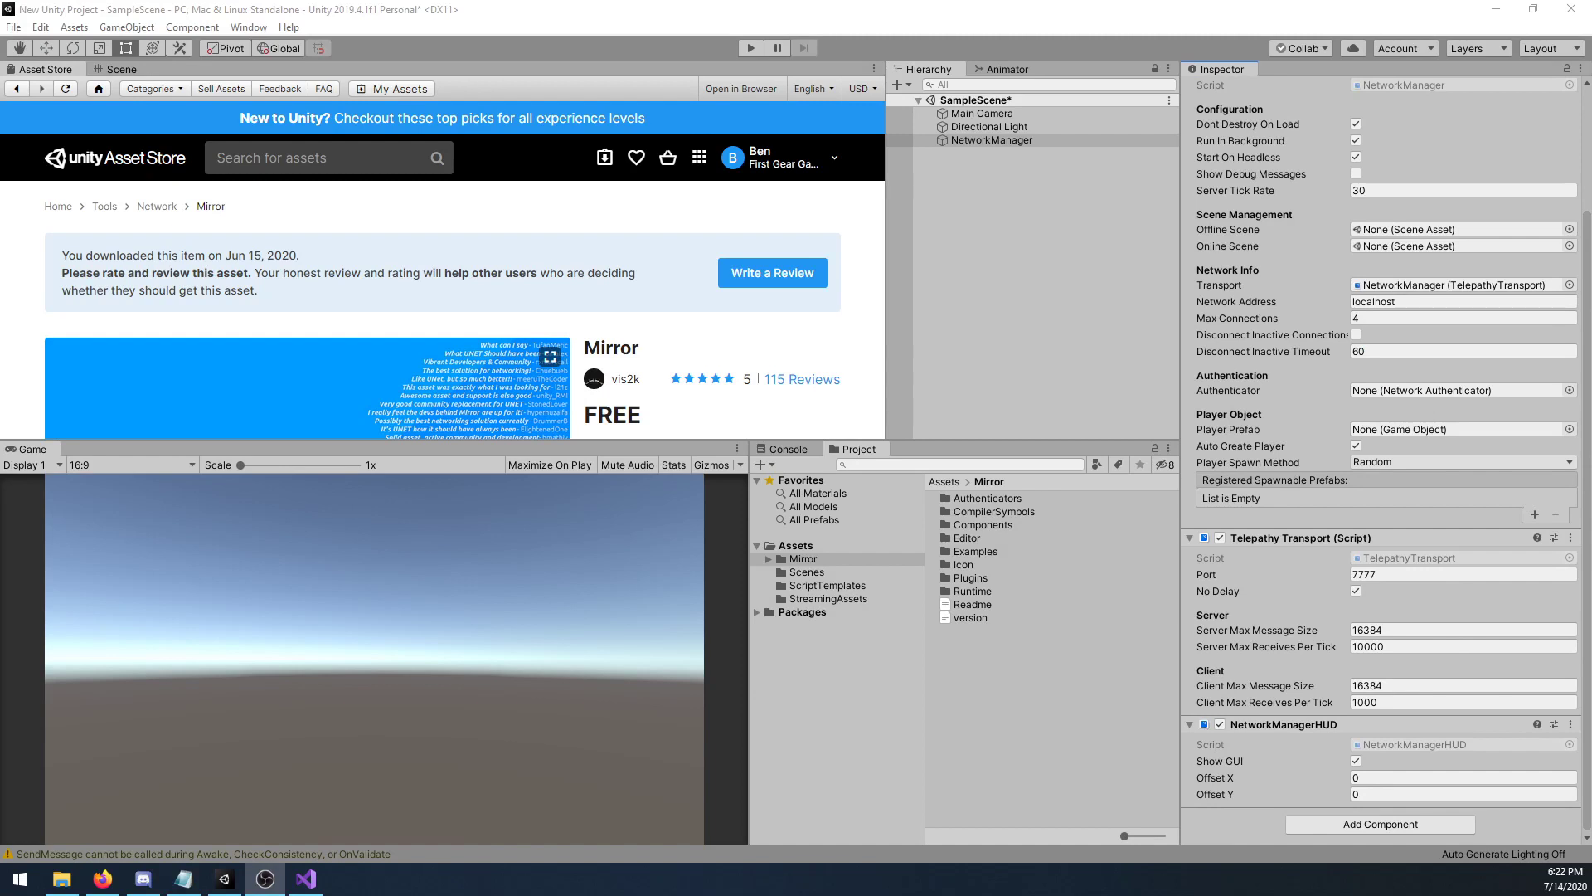
Check that the Network Address stays localhost, then deselect the object.
click(1397, 302)
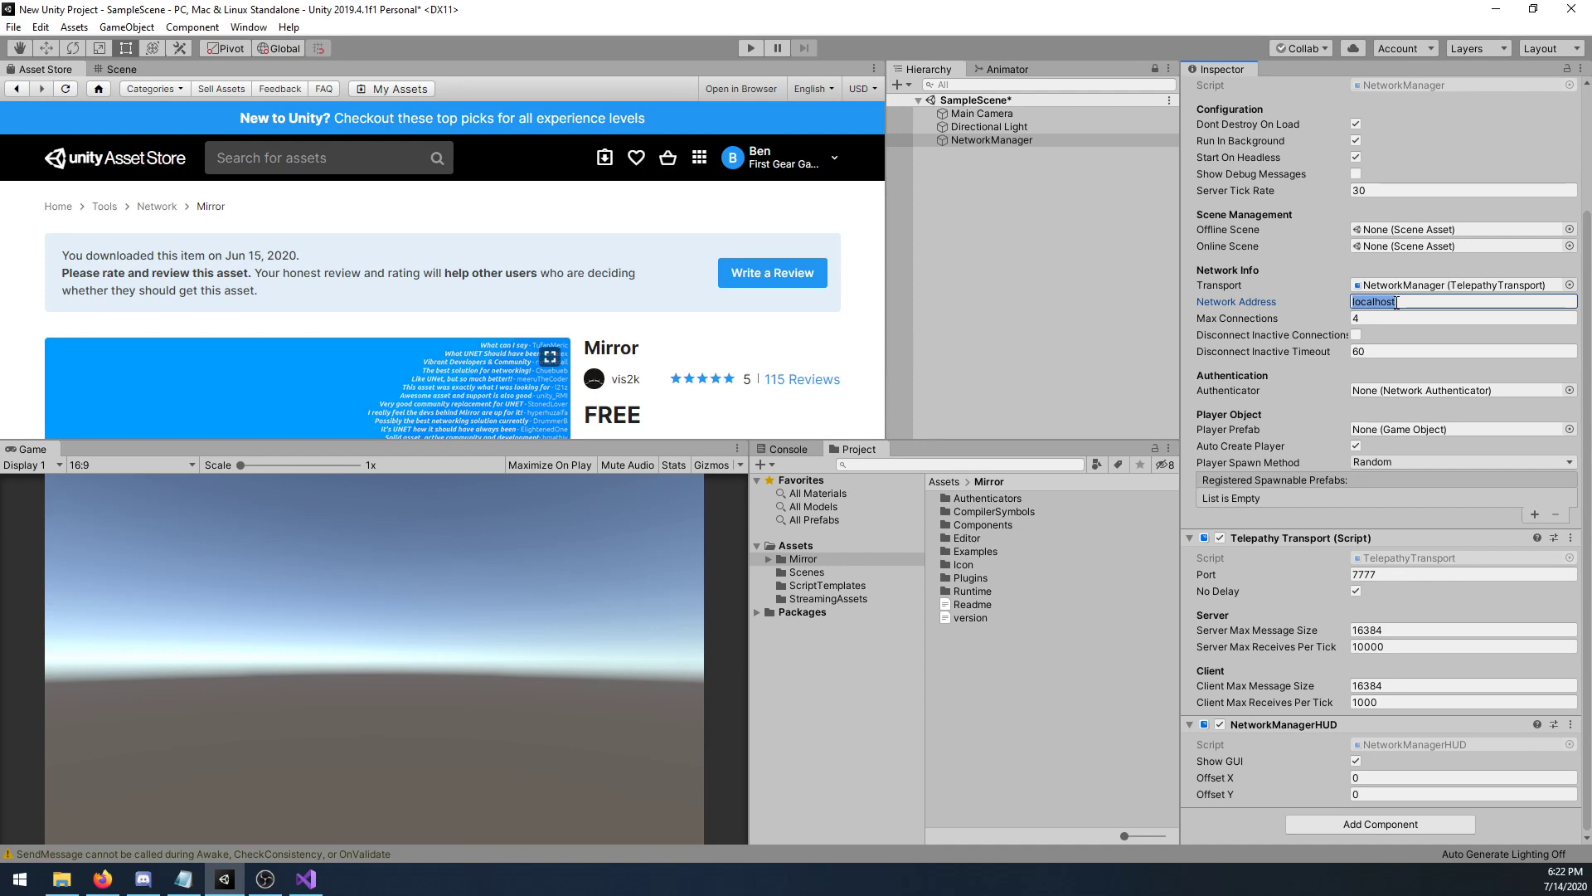
key(alt+Tab)
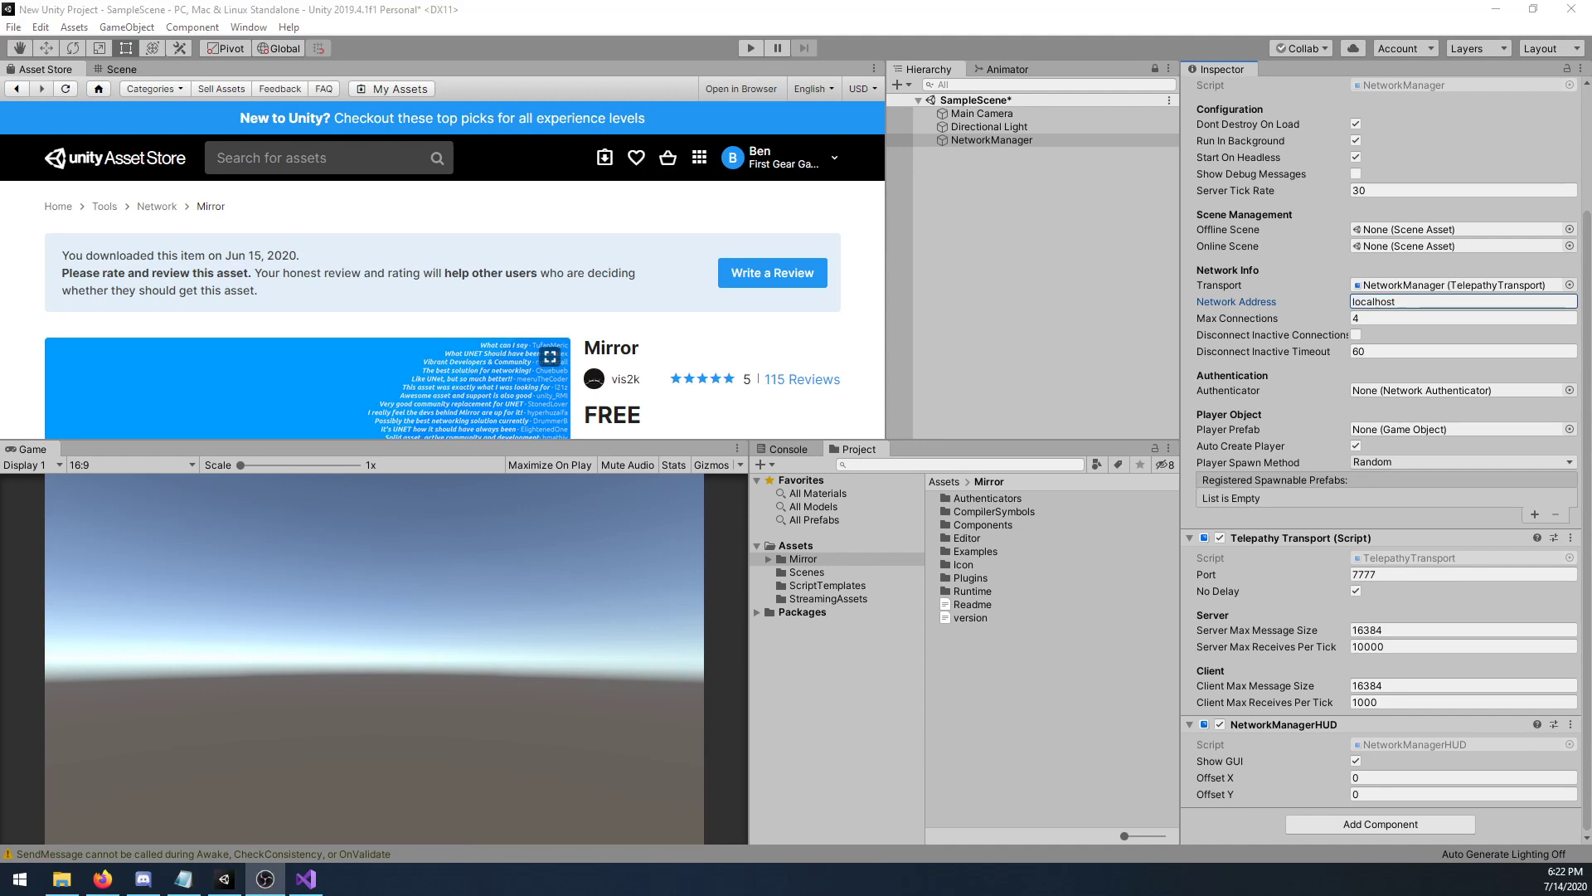
click(969, 186)
Add a 3D Cube object to the scene.
right_click(969, 186)
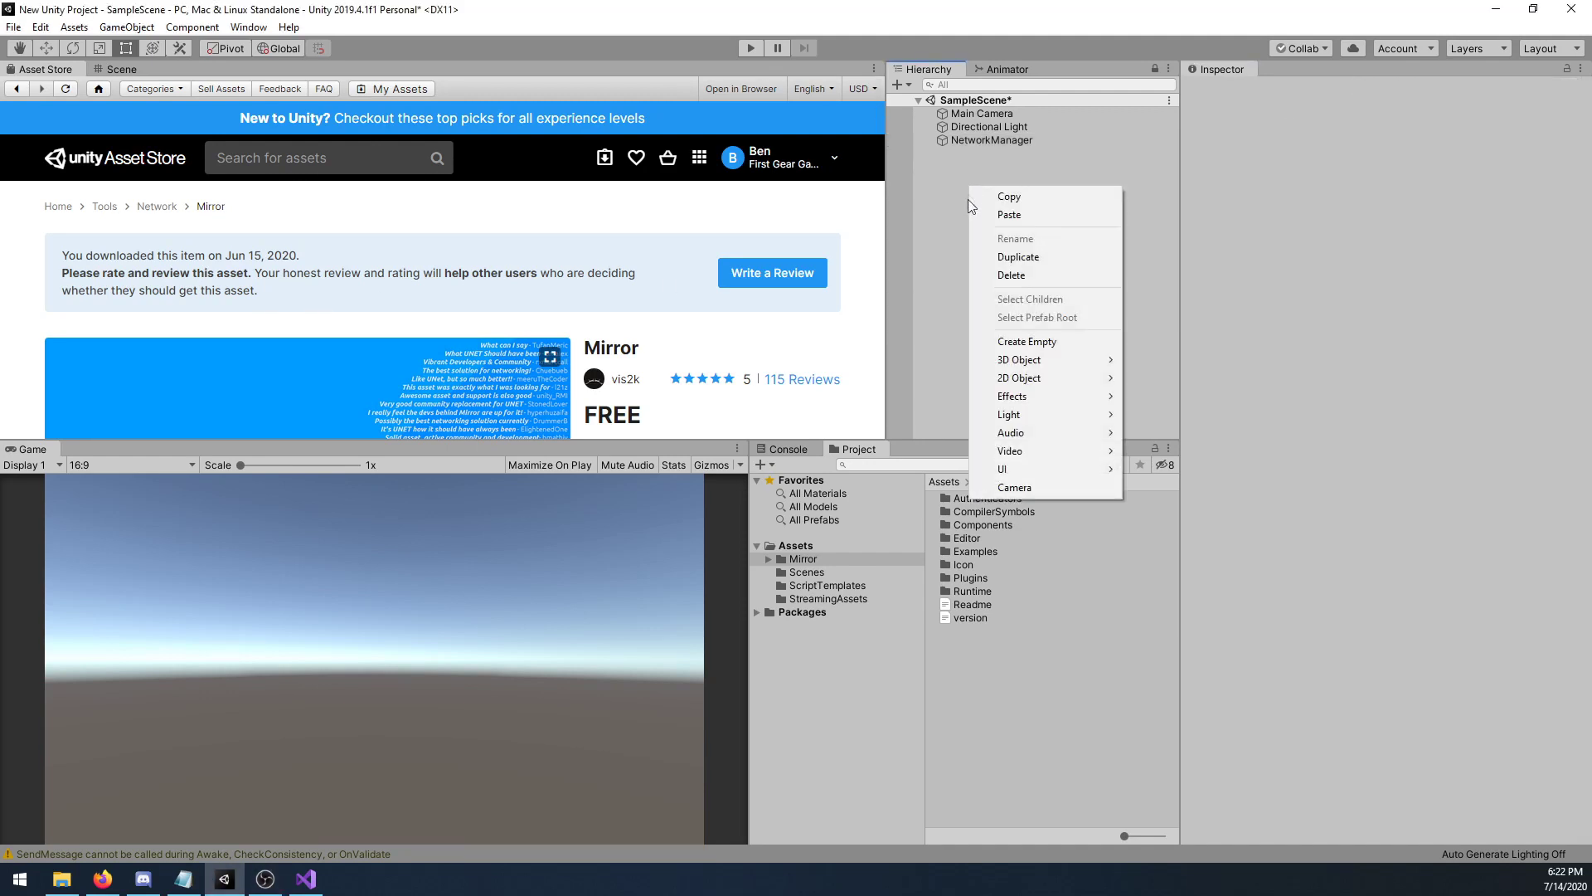
mouse_move(1045, 360)
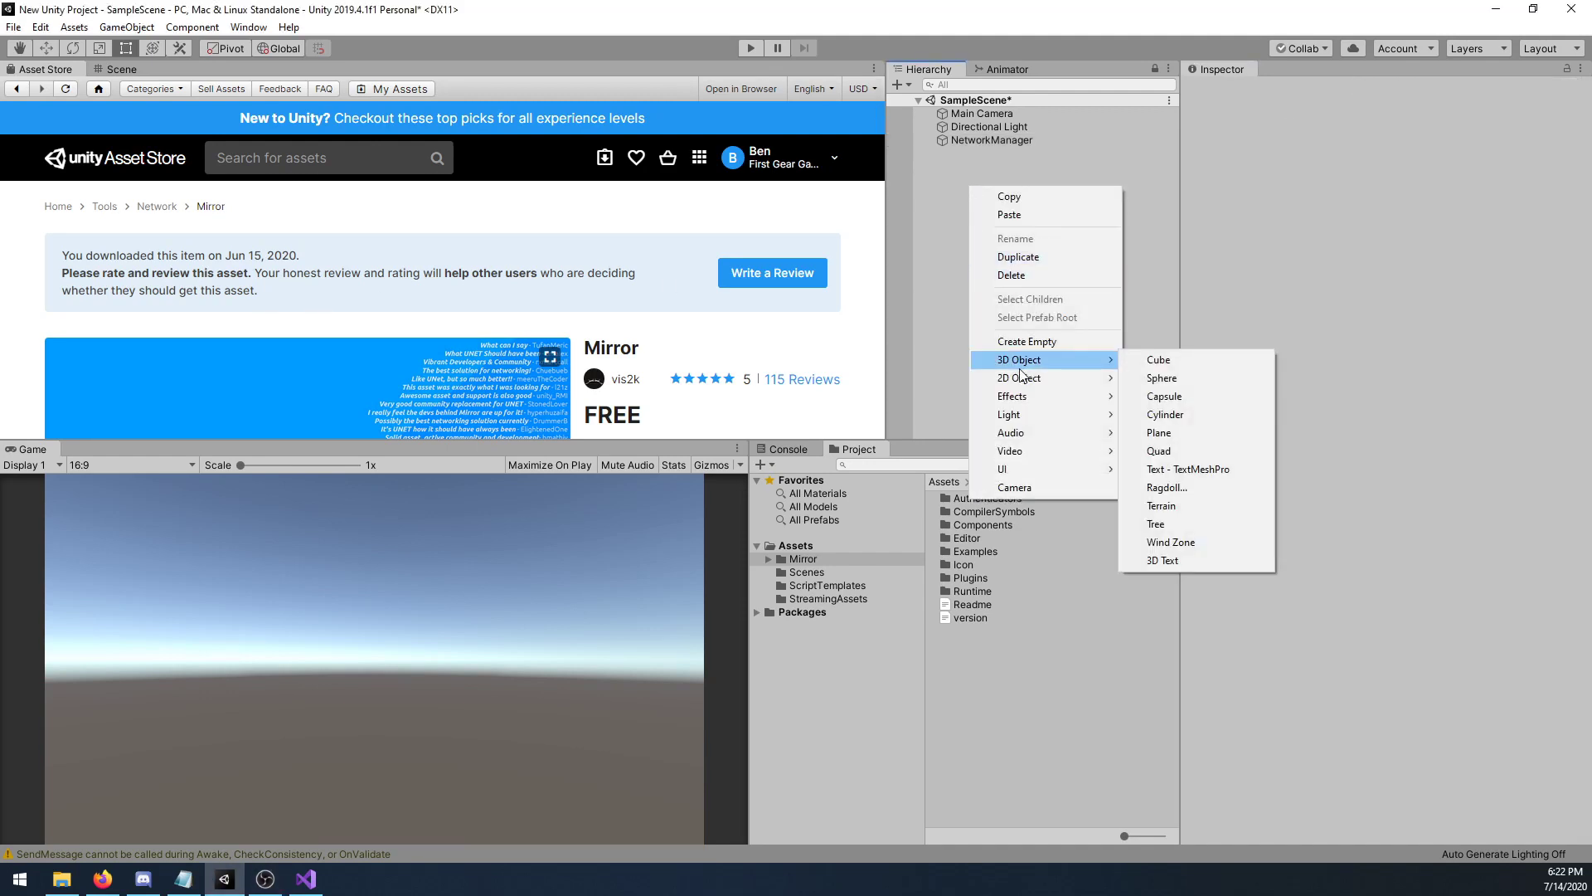
click(1143, 362)
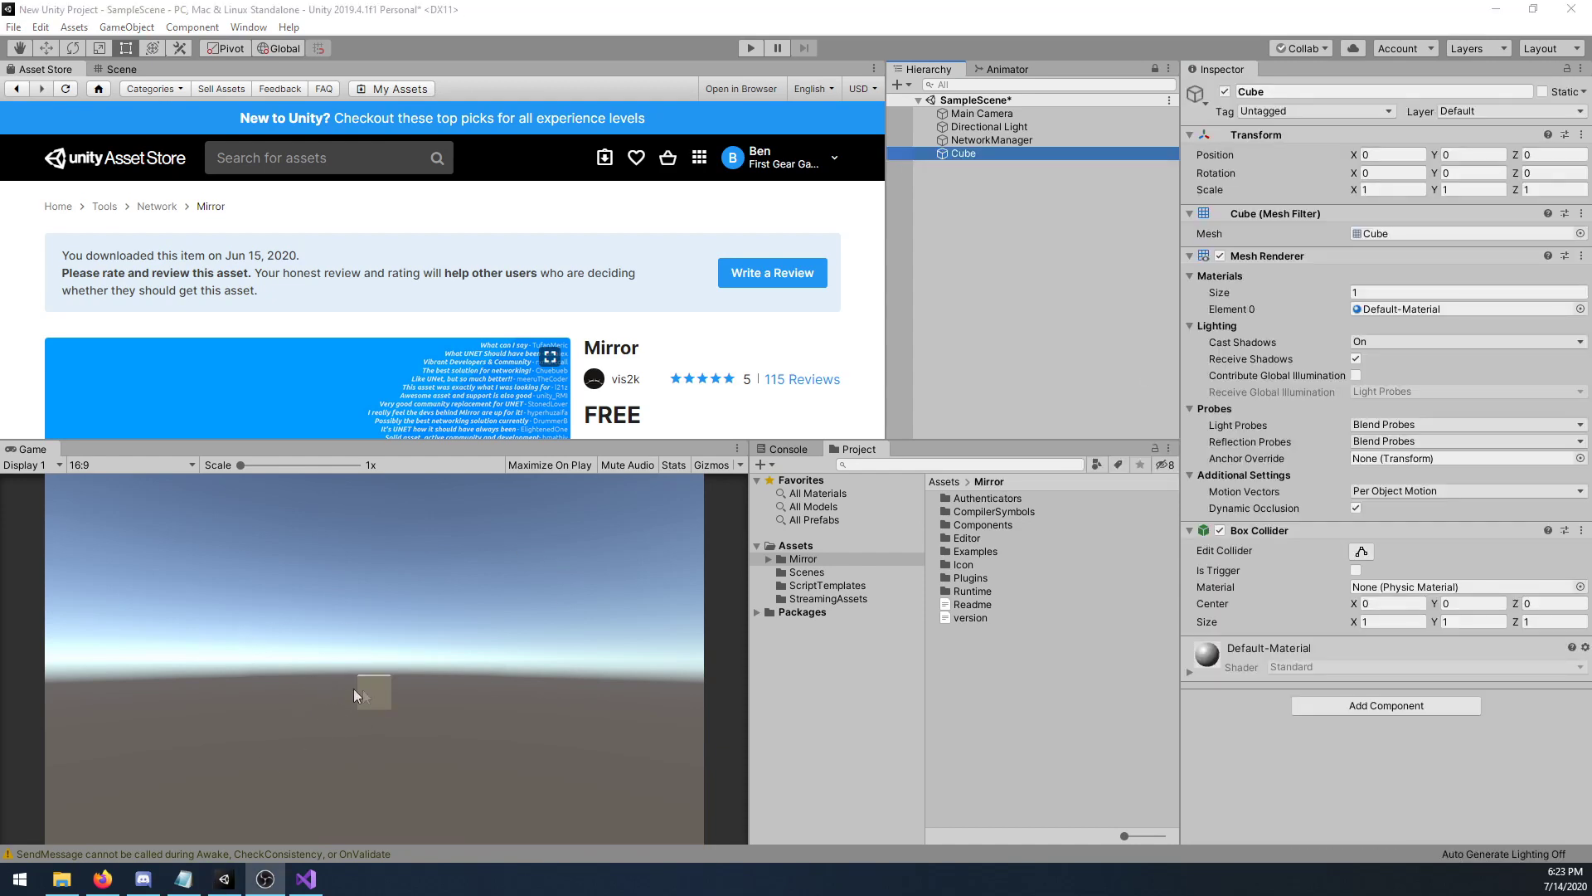
Give the Cube a NetworkIdentity component.
click(1324, 711)
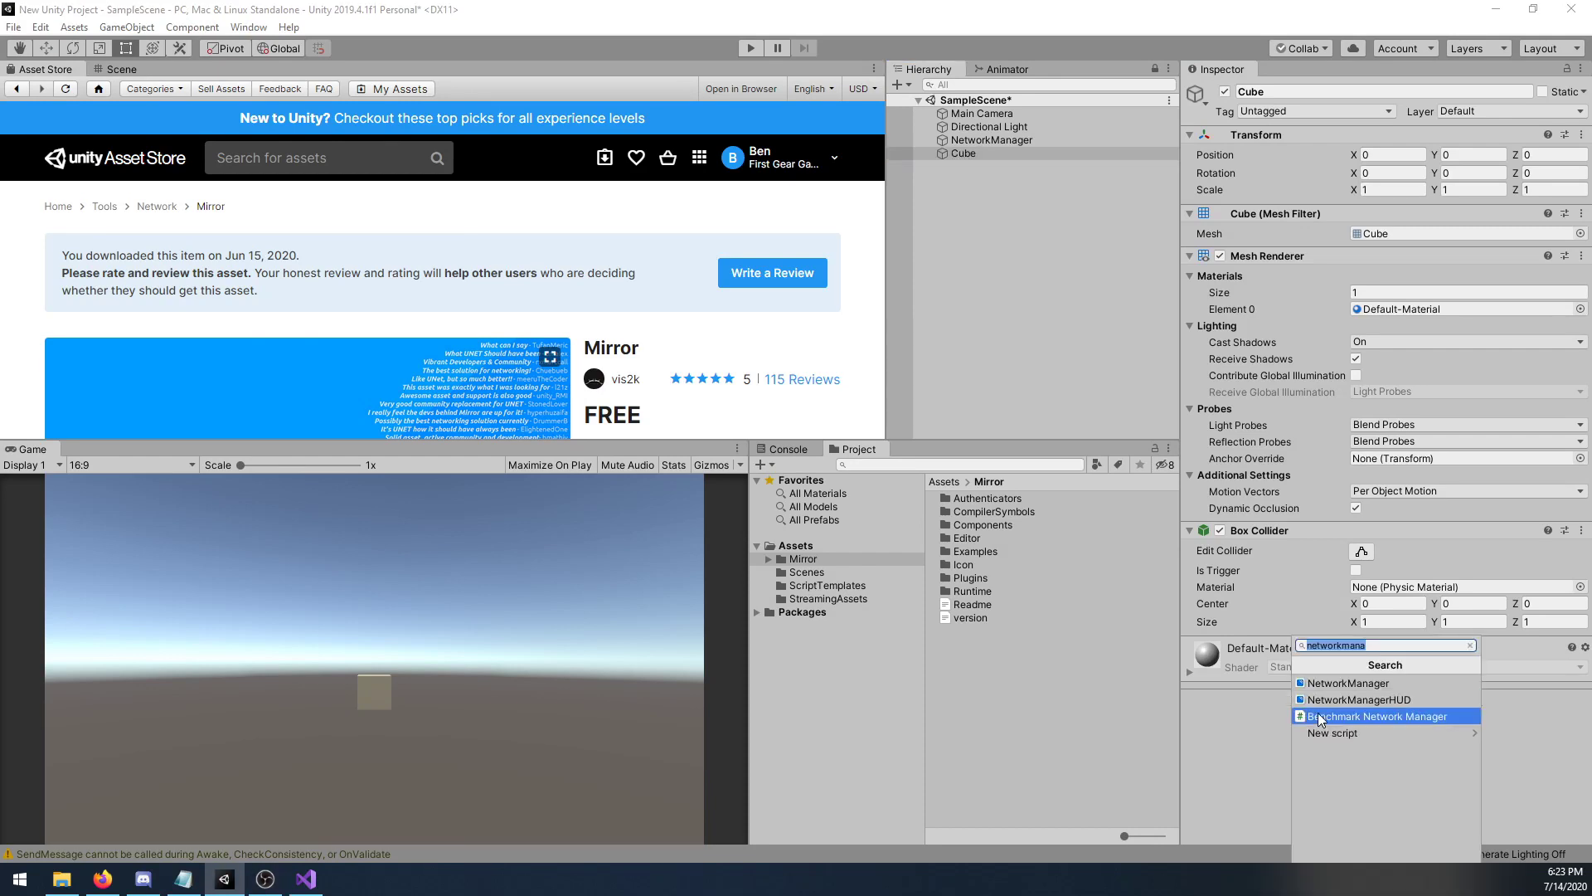
text(networki)
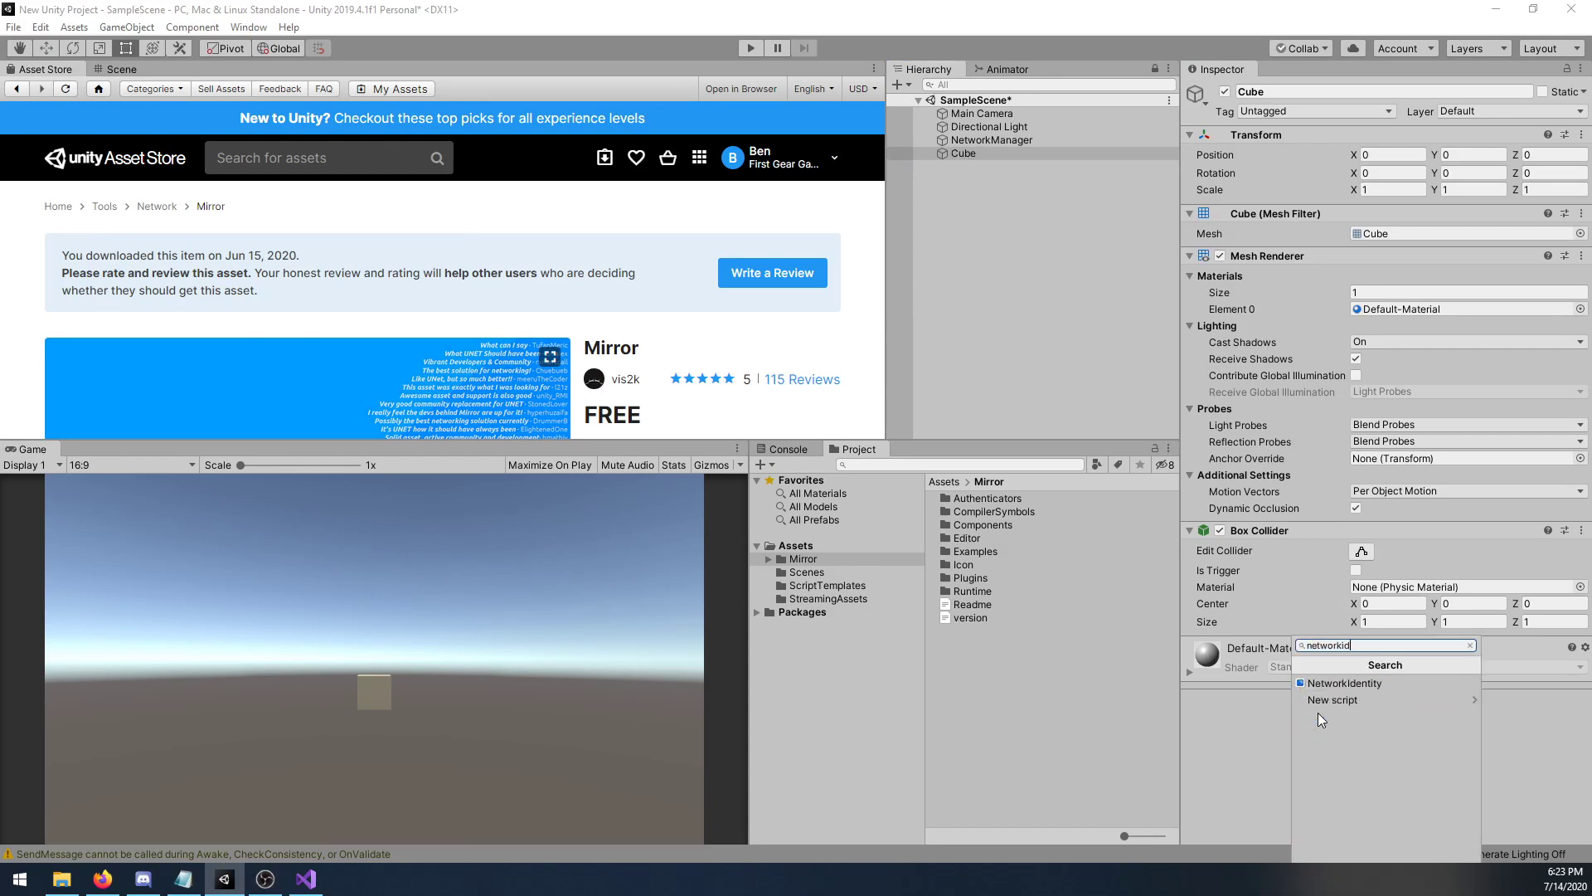
text(d)
click(1340, 683)
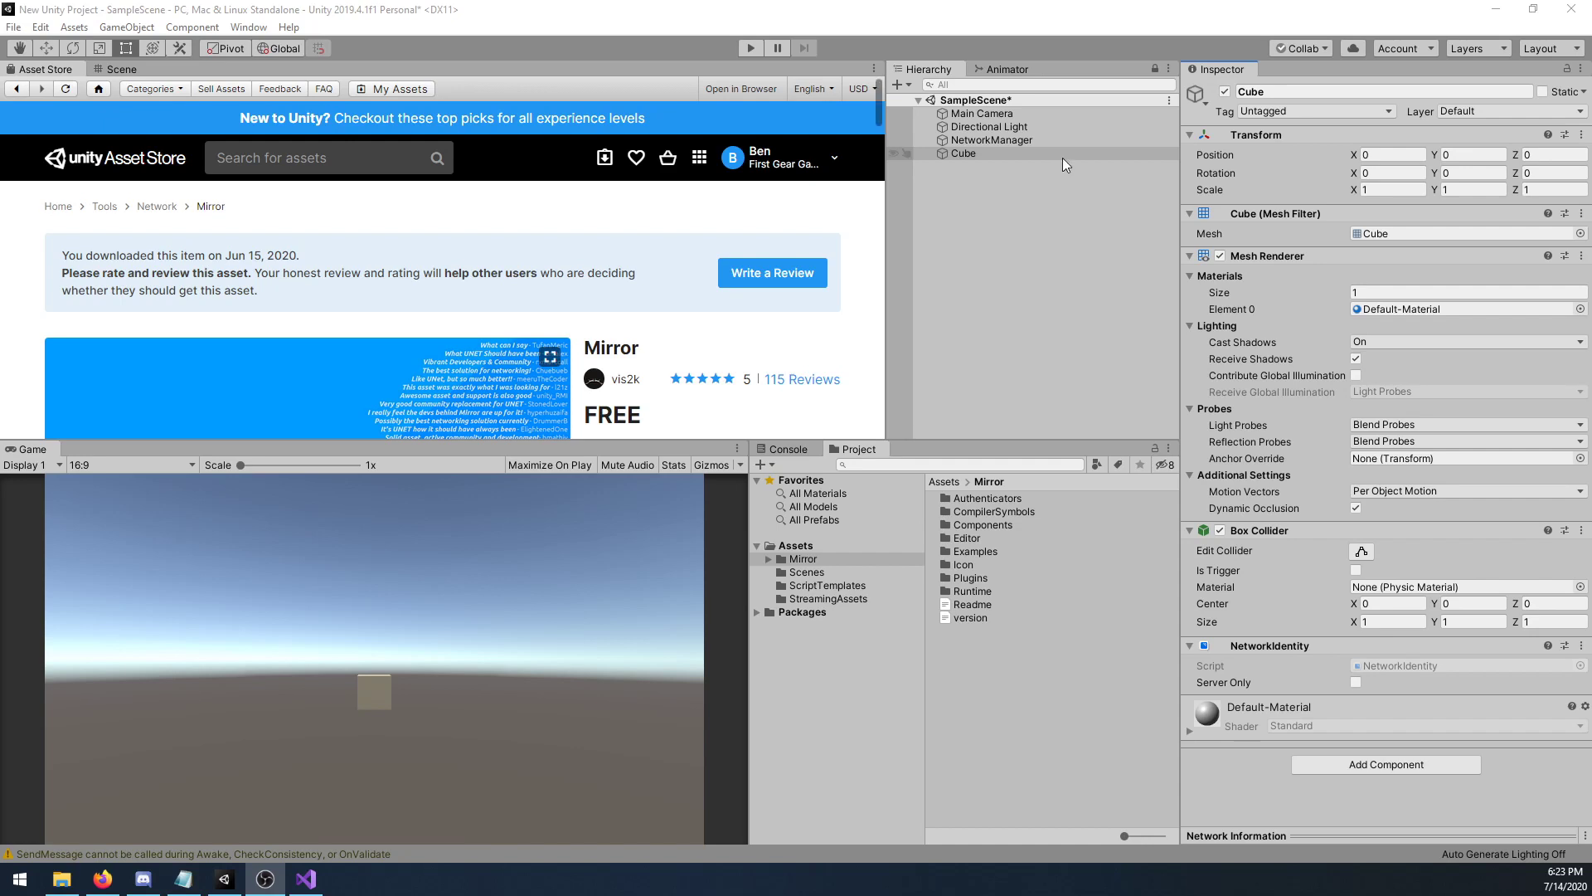
click(799, 554)
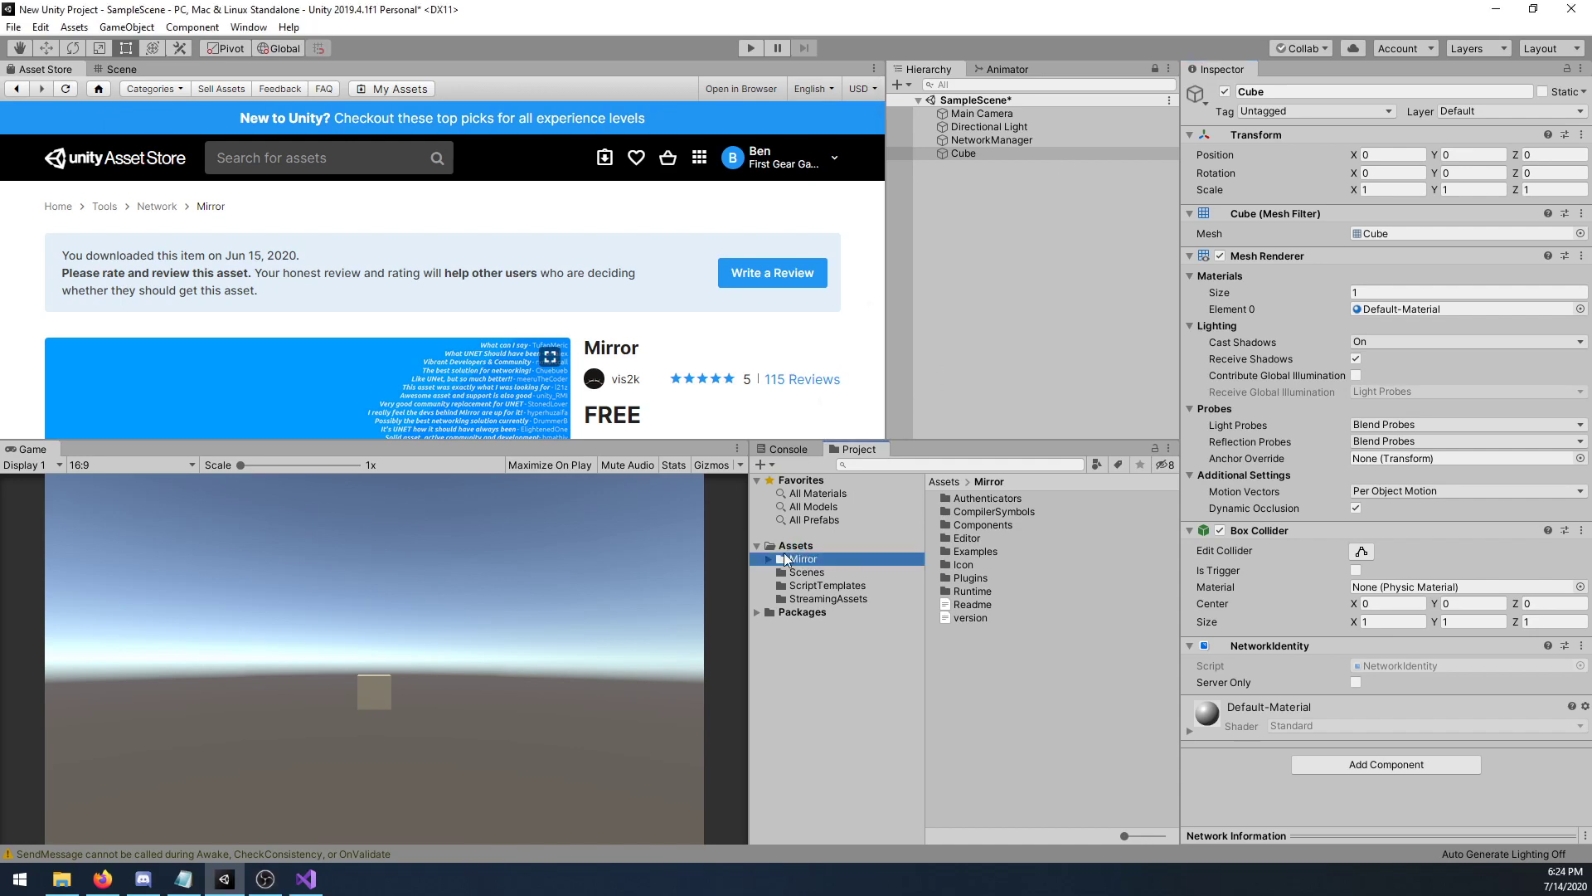
Save the Cube as a prefab in Assets and assign it as NetworkManager's Player Prefab.
click(796, 545)
drag(987, 156, 979, 585)
click(1007, 141)
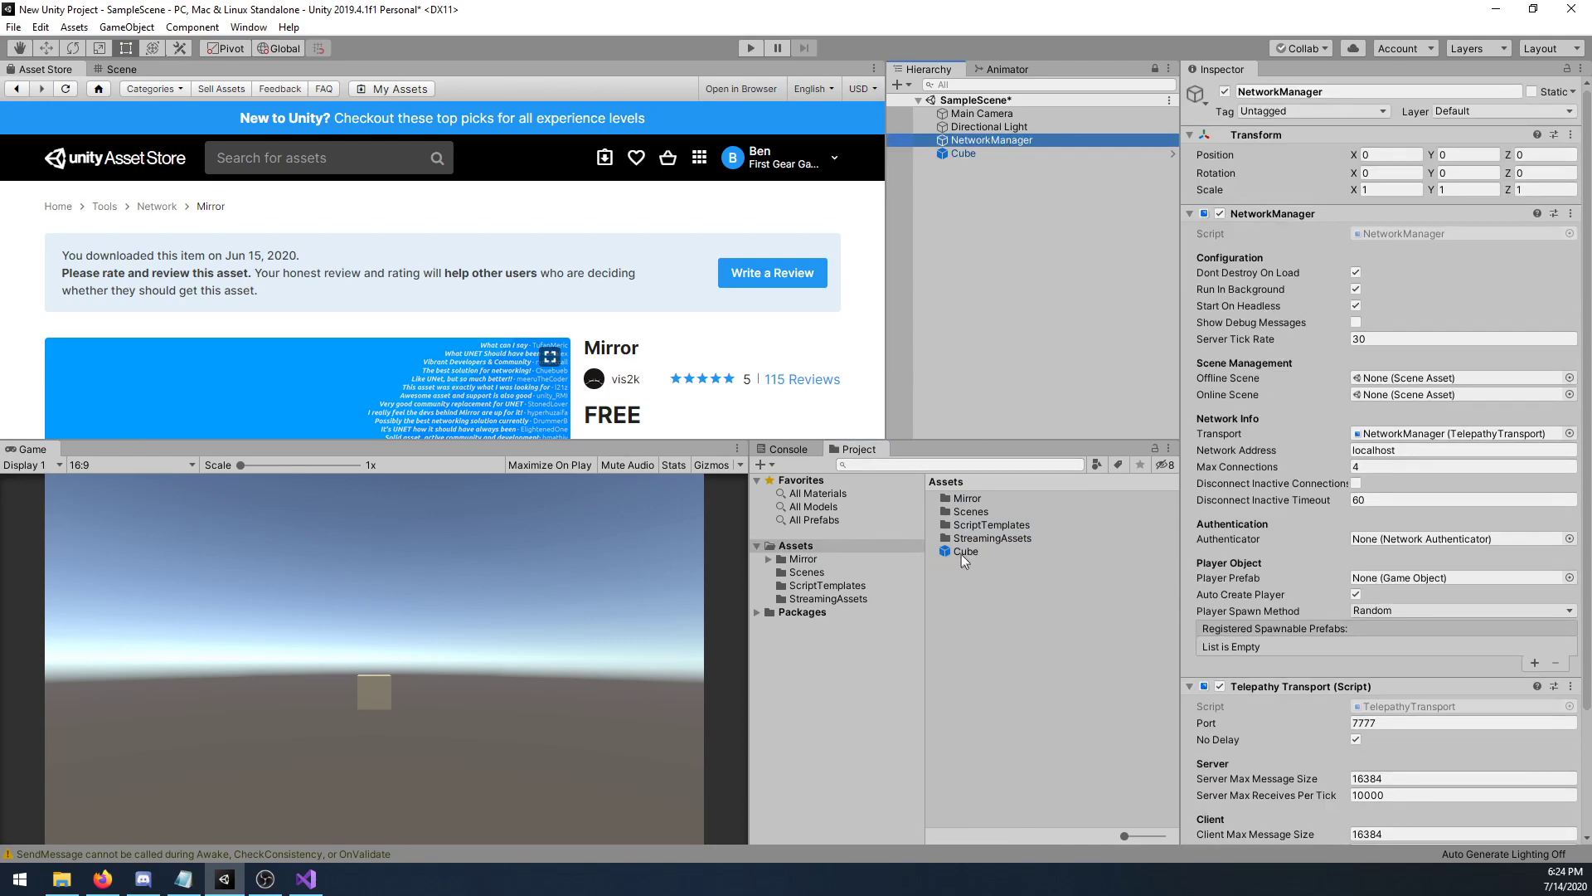
drag(960, 551, 1380, 584)
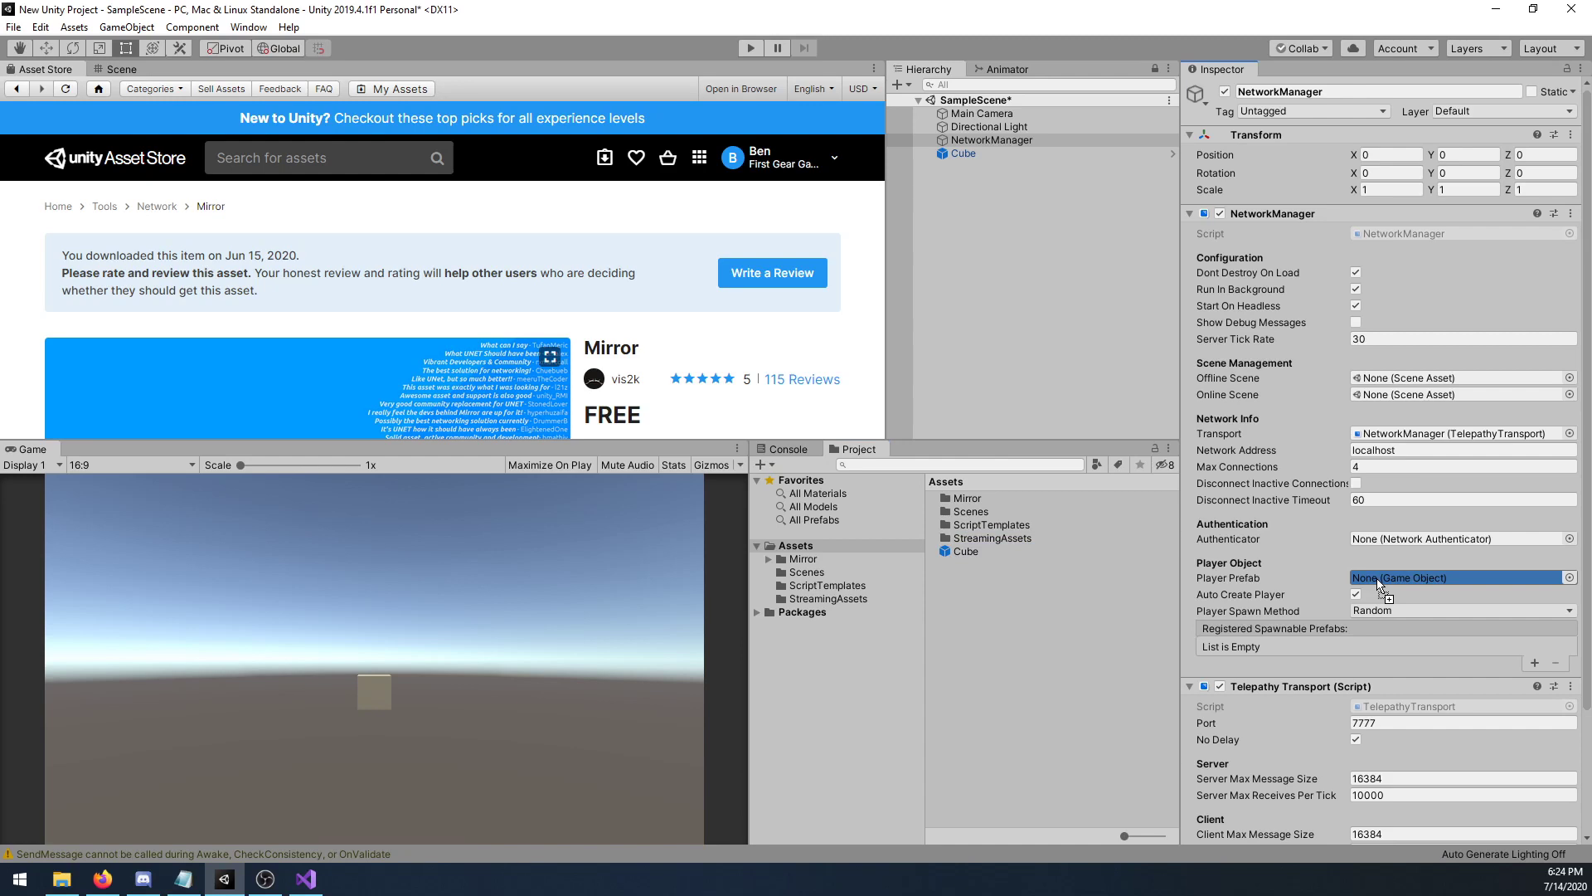
drag(1379, 585, 1379, 585)
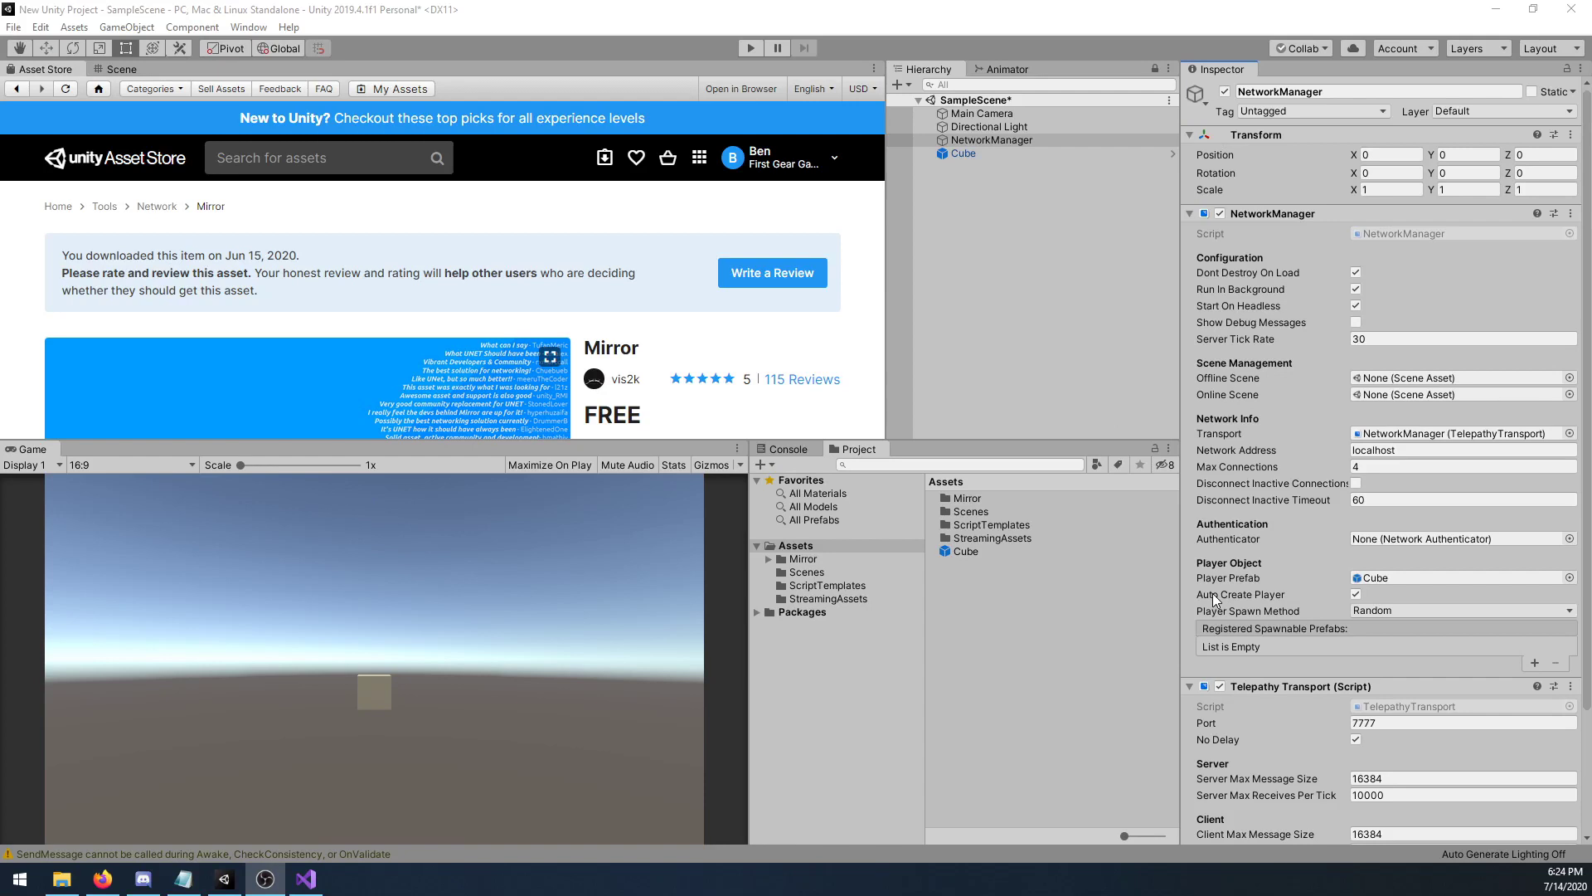
click(985, 153)
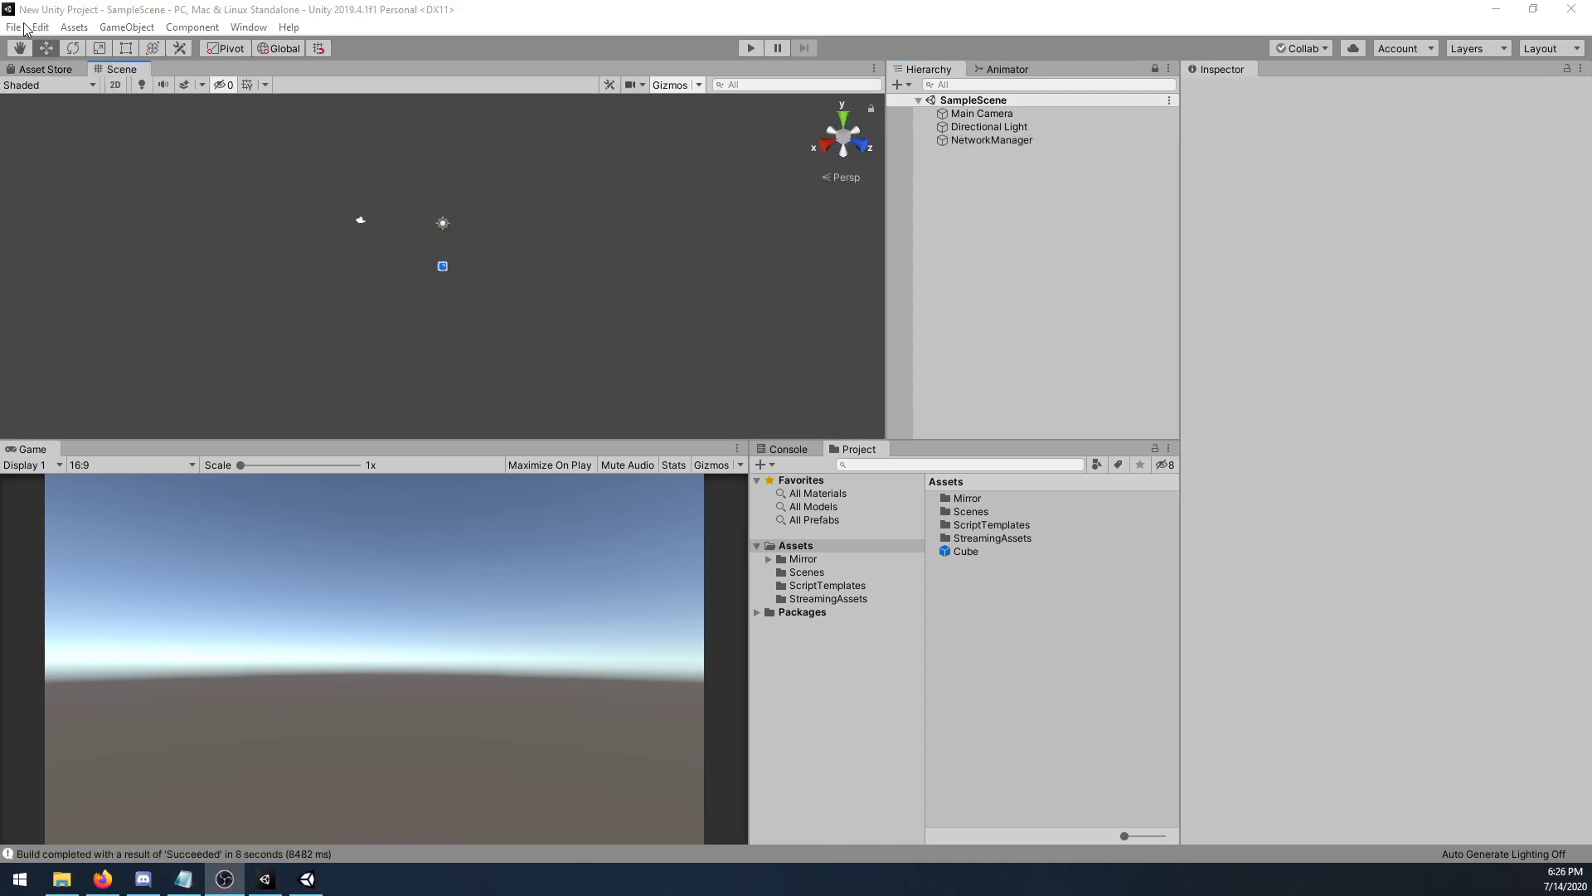
click(14, 28)
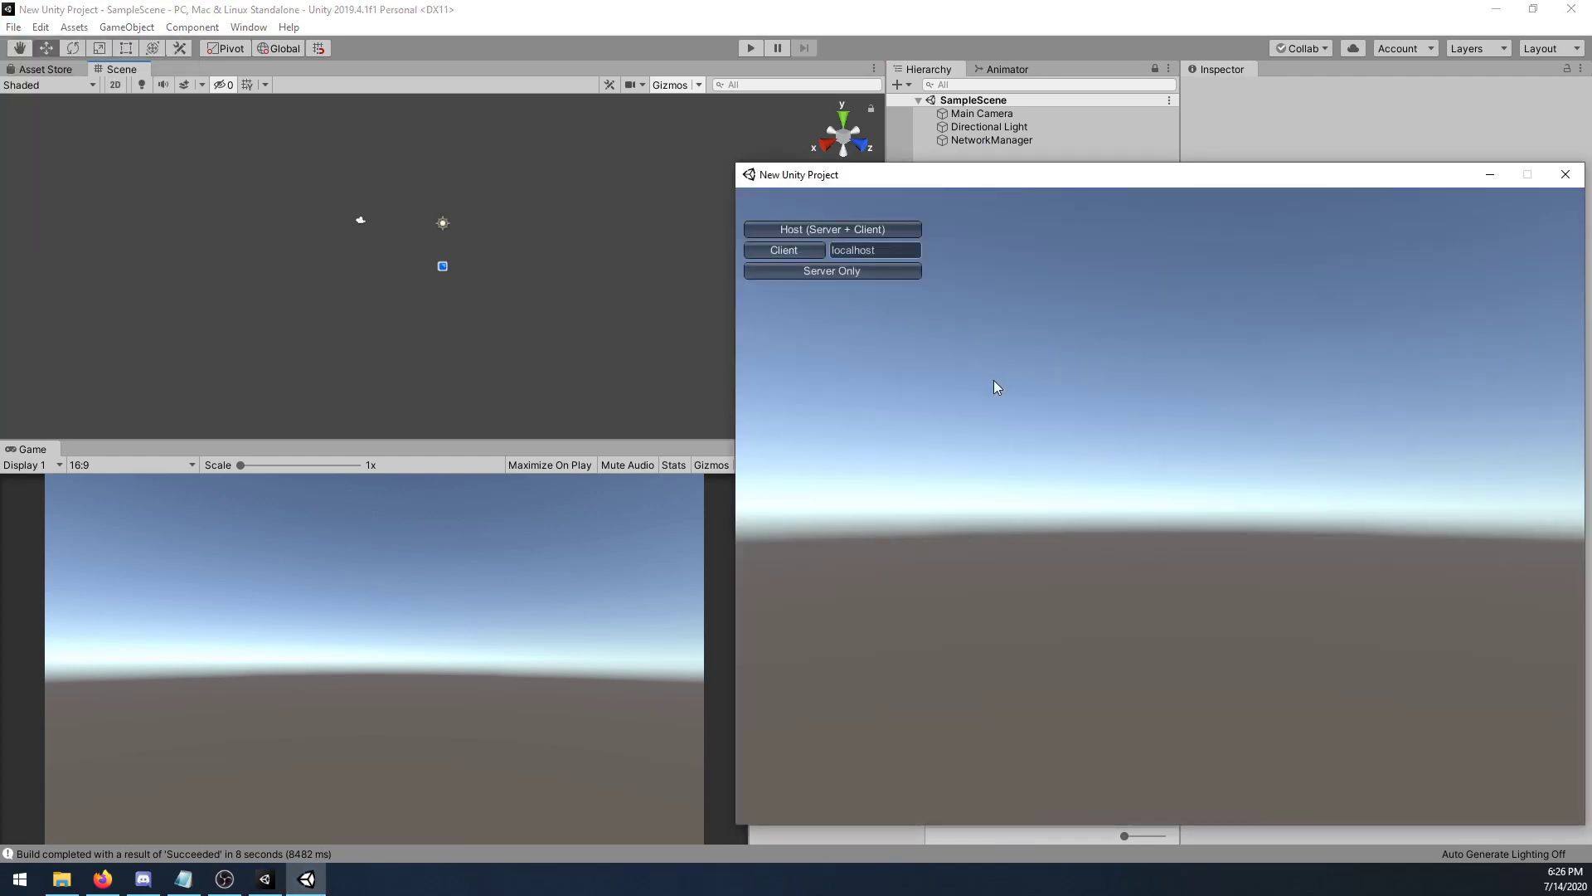
Start the built standalone game as Host (Server + Client).
click(828, 227)
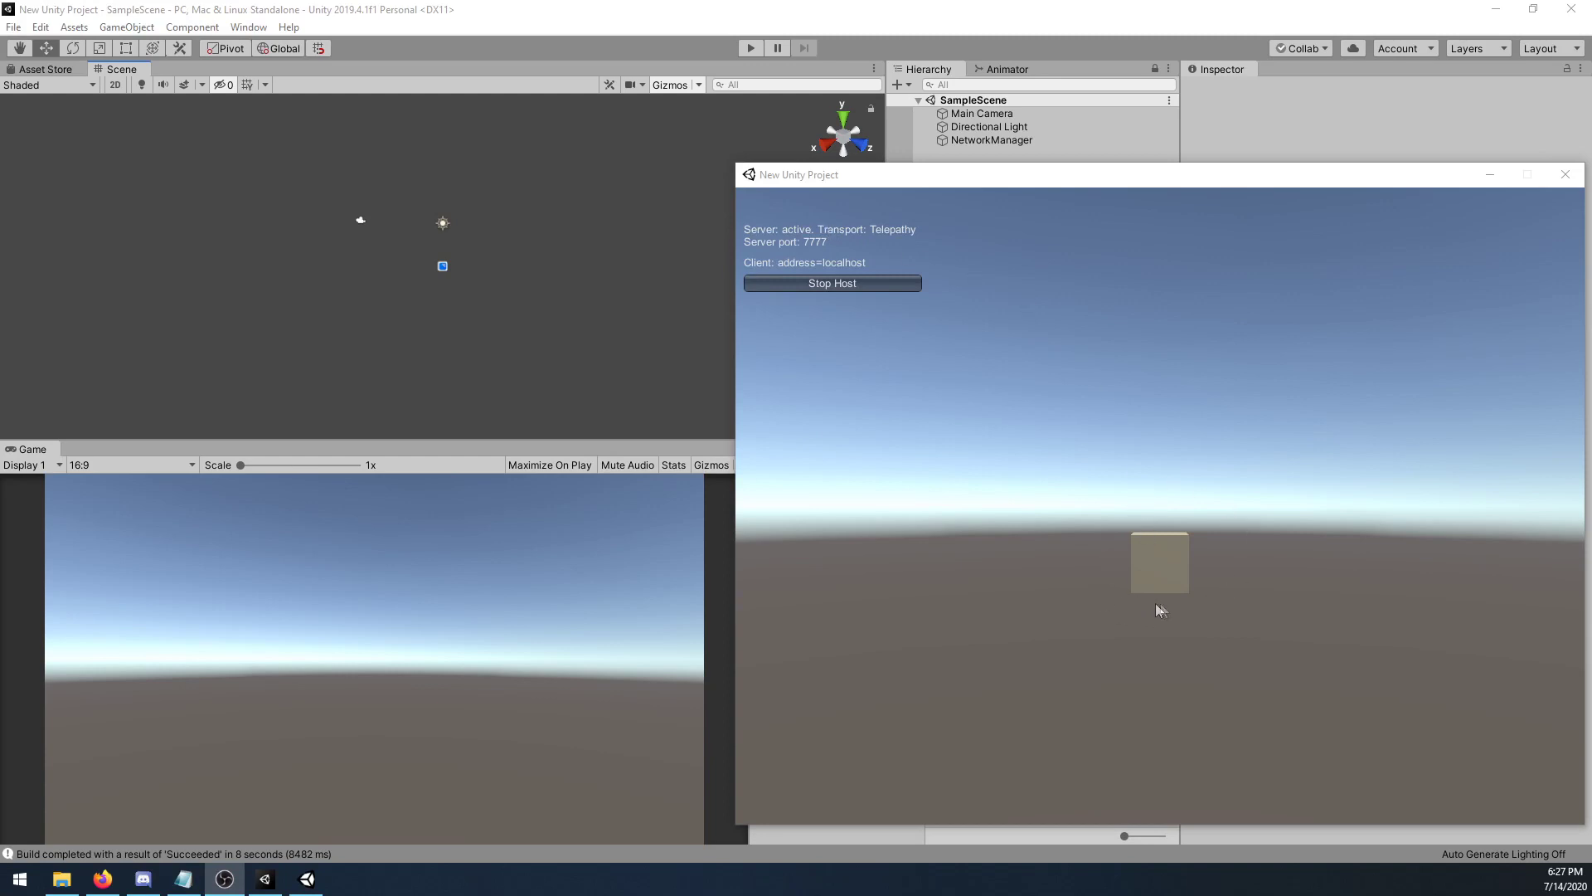
Enter play mode, connect the editor as Client, and inspect both Cube(Clone) players.
click(751, 48)
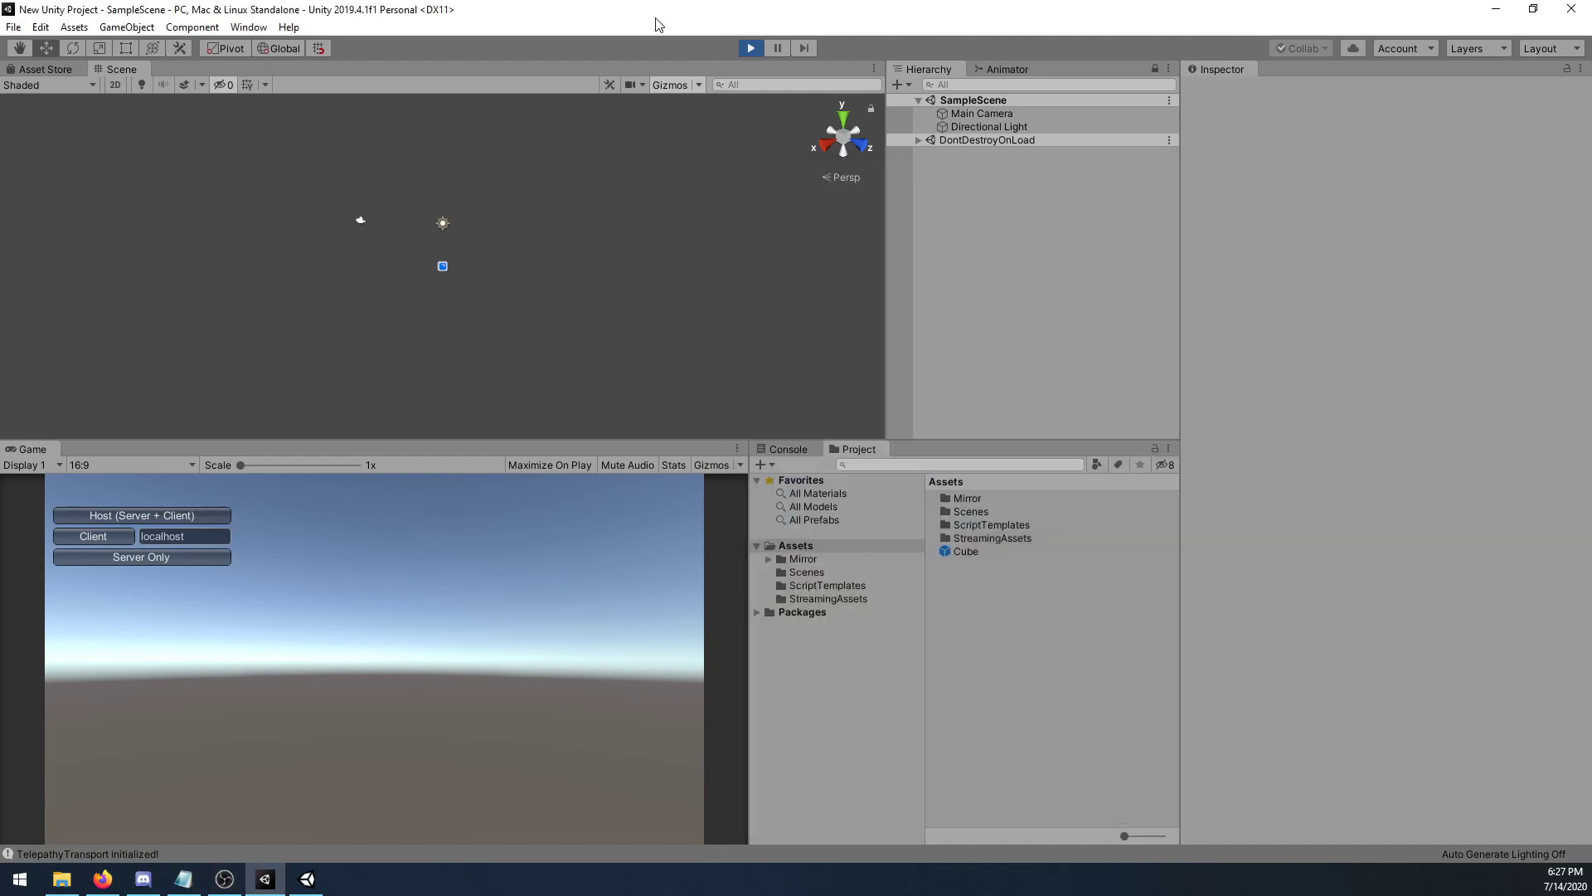
click(100, 539)
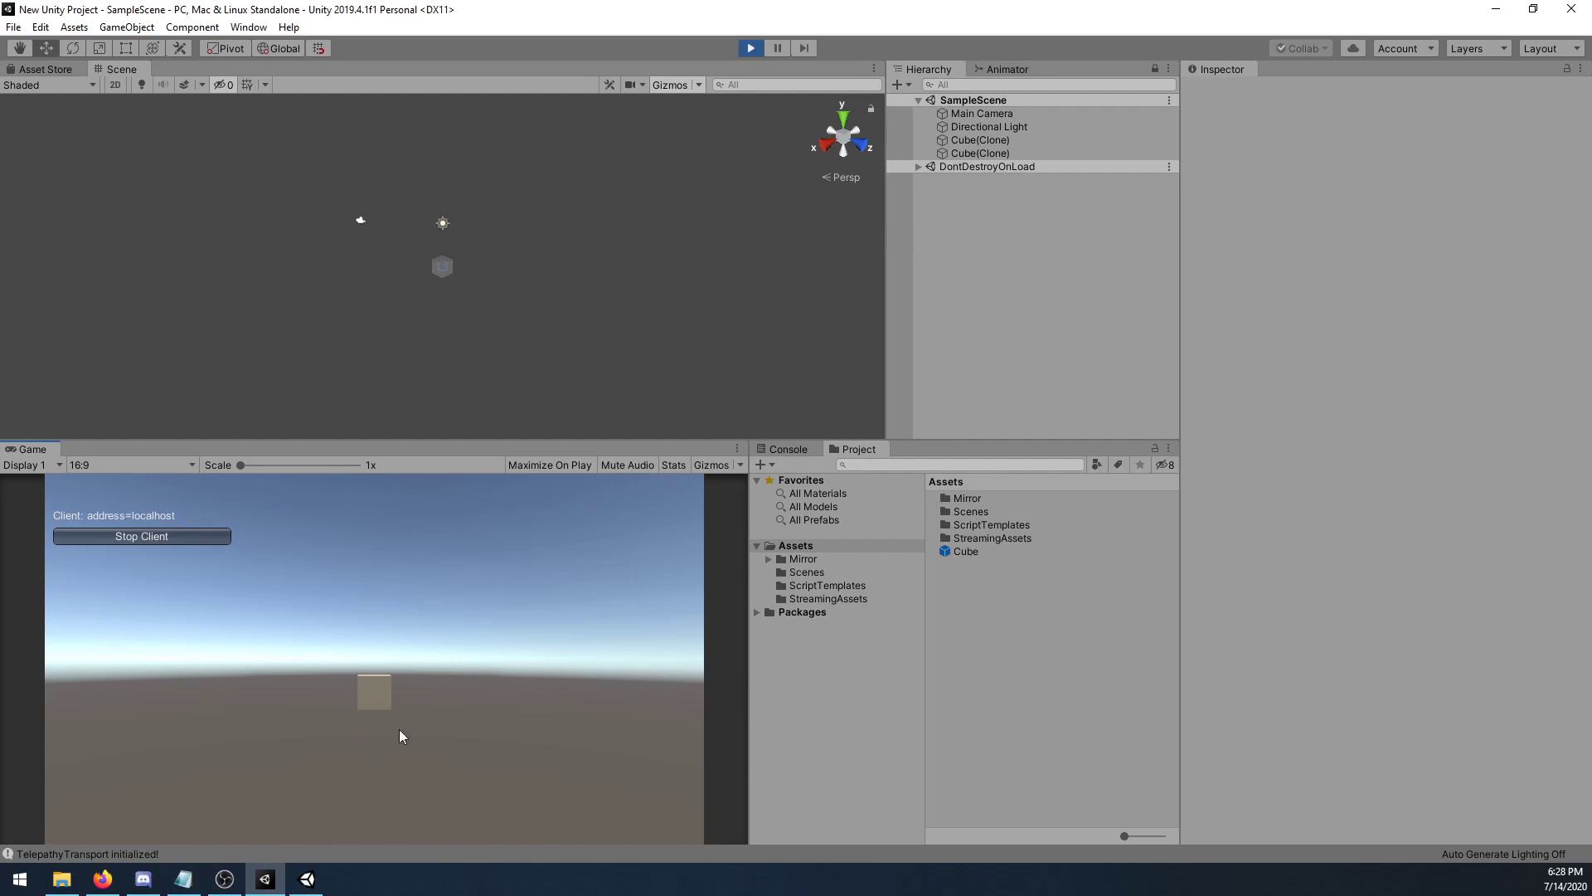
click(1013, 156)
click(977, 141)
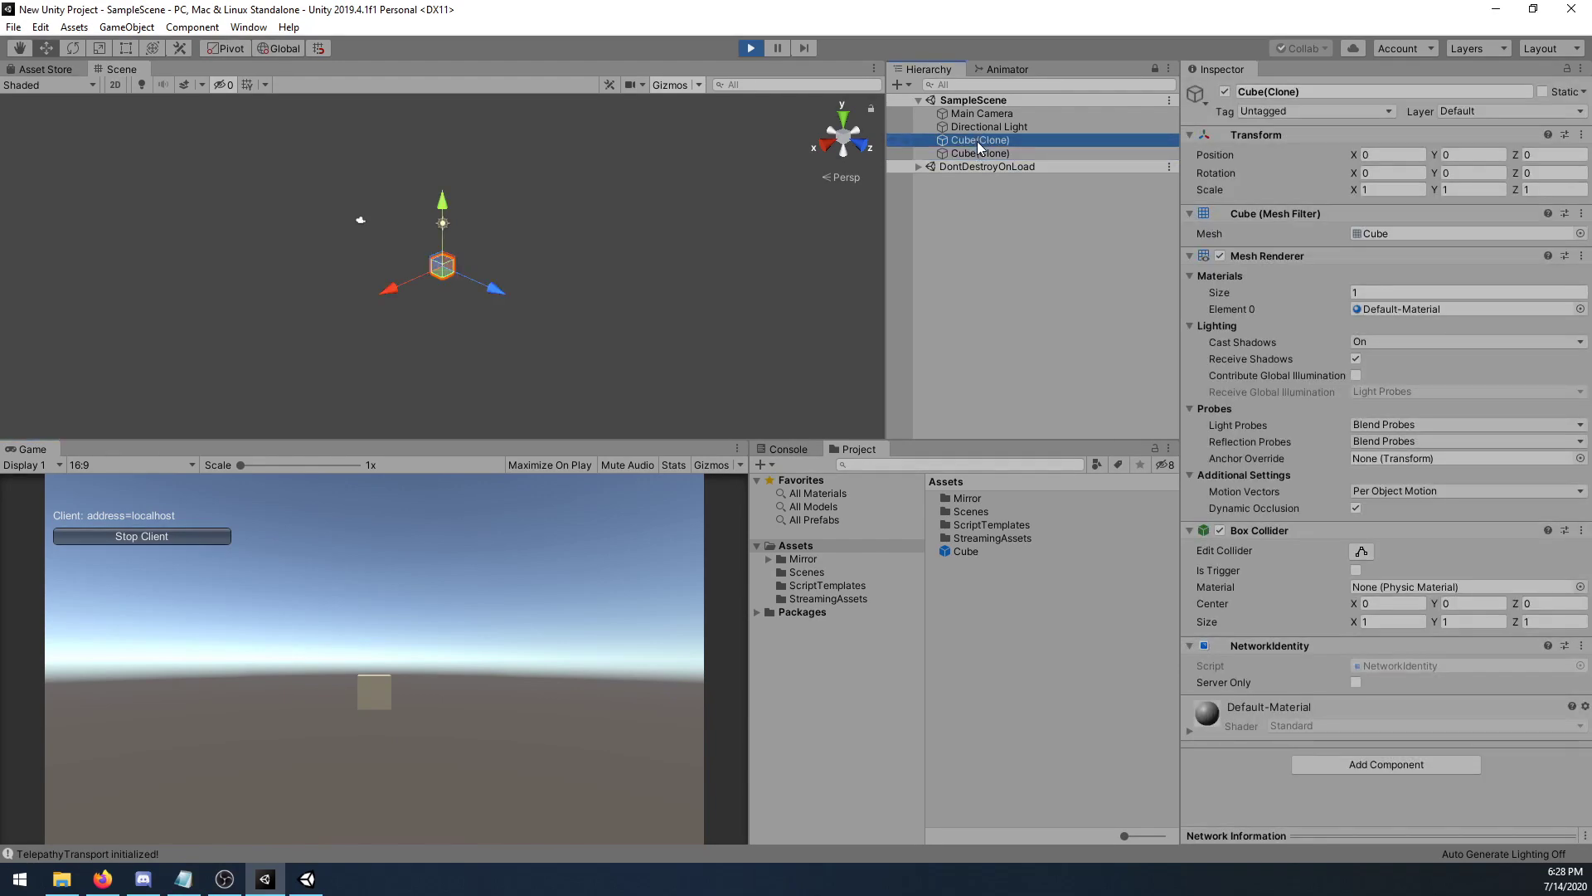
click(973, 153)
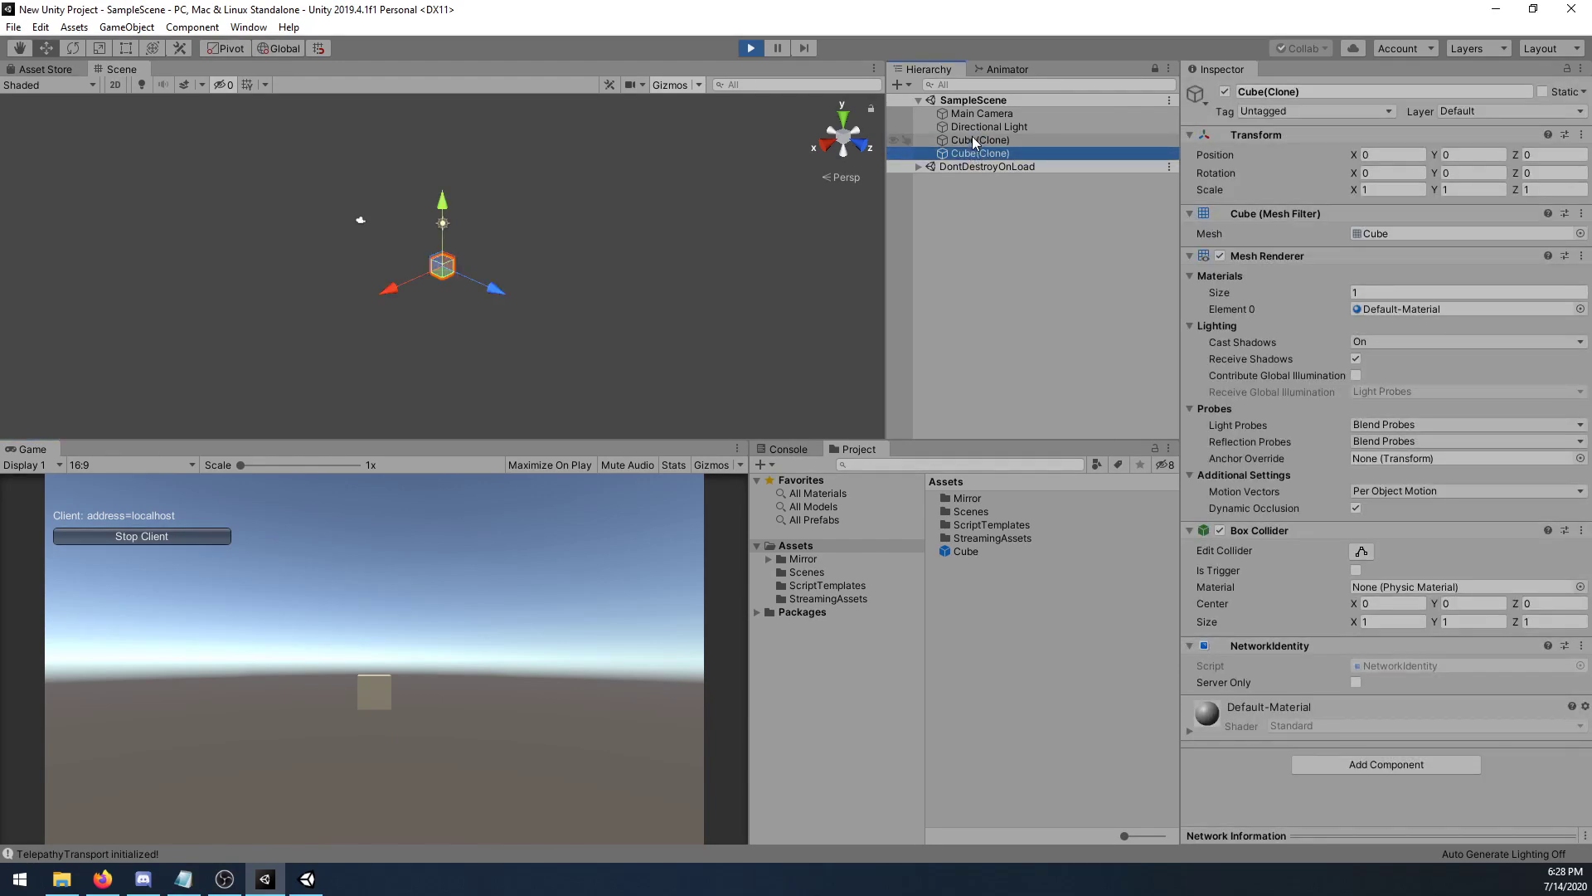
click(973, 140)
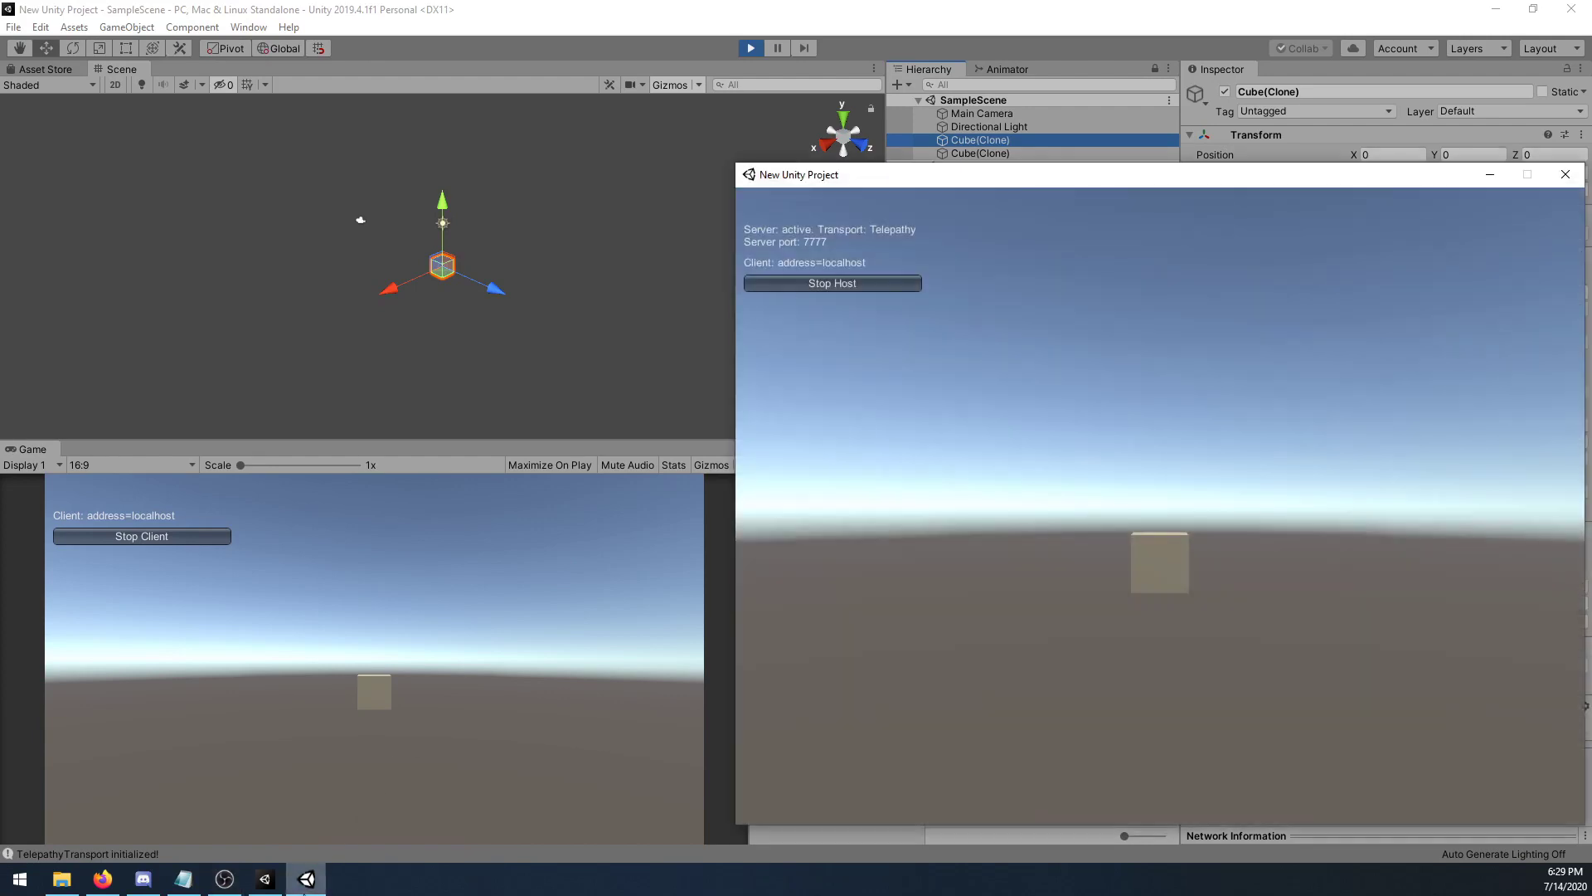
Close the standalone host build window.
click(307, 879)
drag(1010, 186, 815, 310)
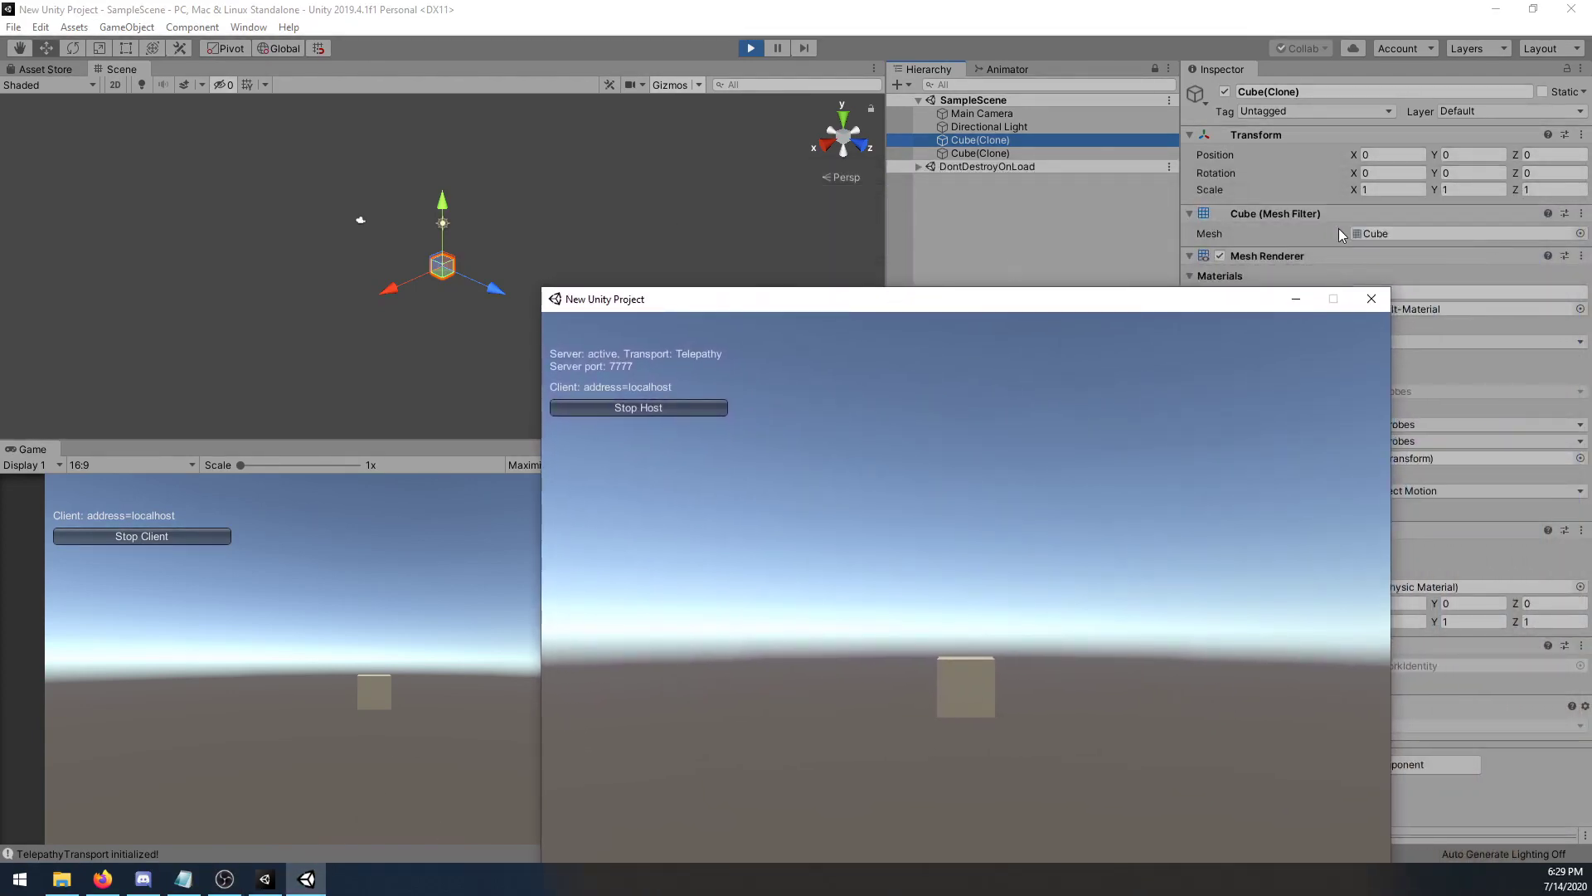
click(1373, 300)
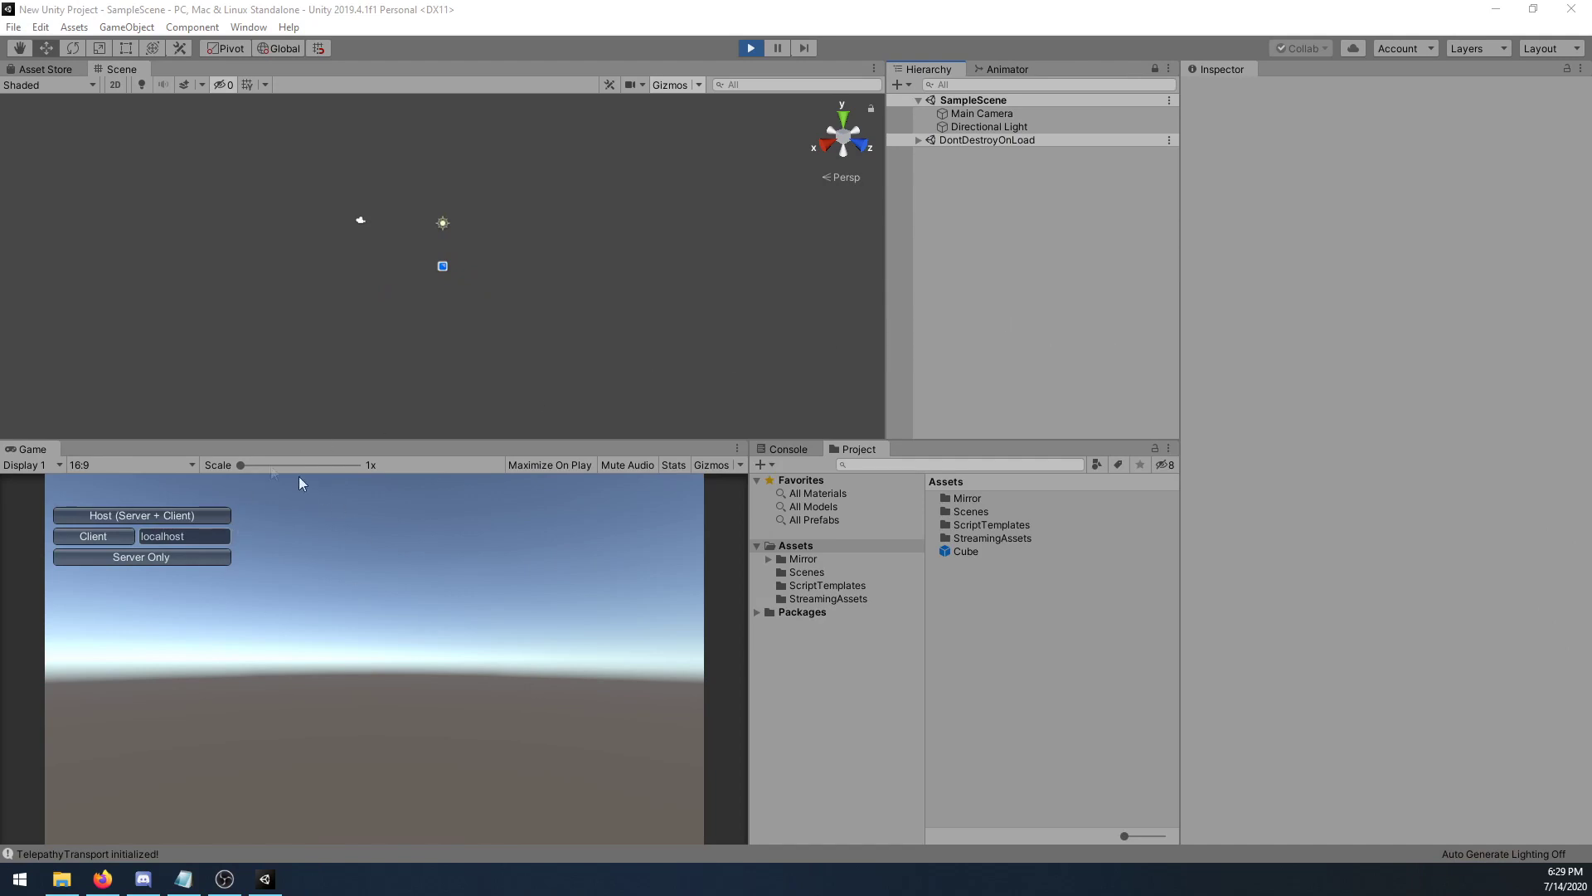